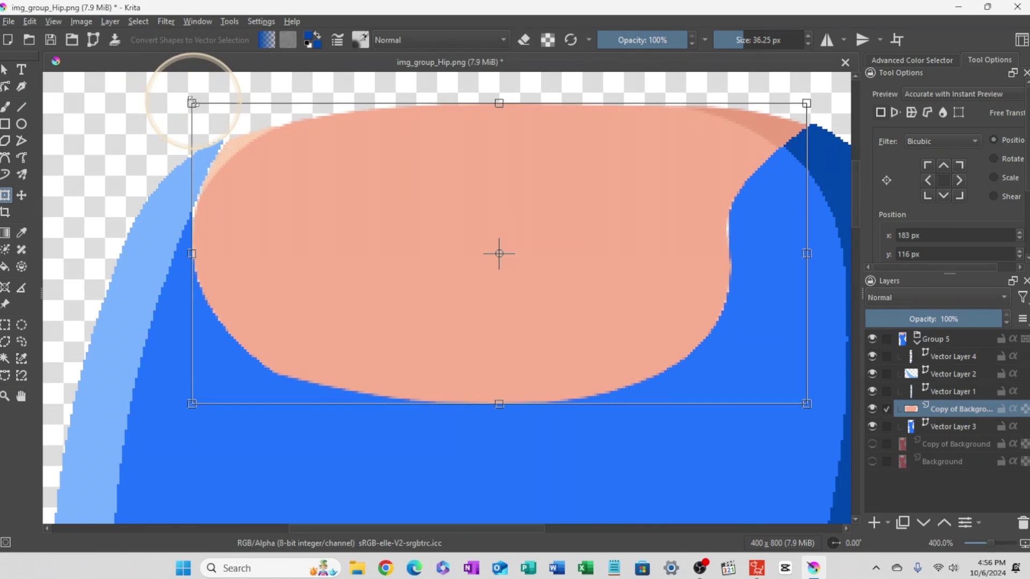
Enlarge the skin-coloured neckline piece slightly at its upper-left corner and nudge it to X 183 px, Y 115 px
{"action": "left_click_drag", "start_coordinate": [191, 102], "coordinate": [188, 101]}
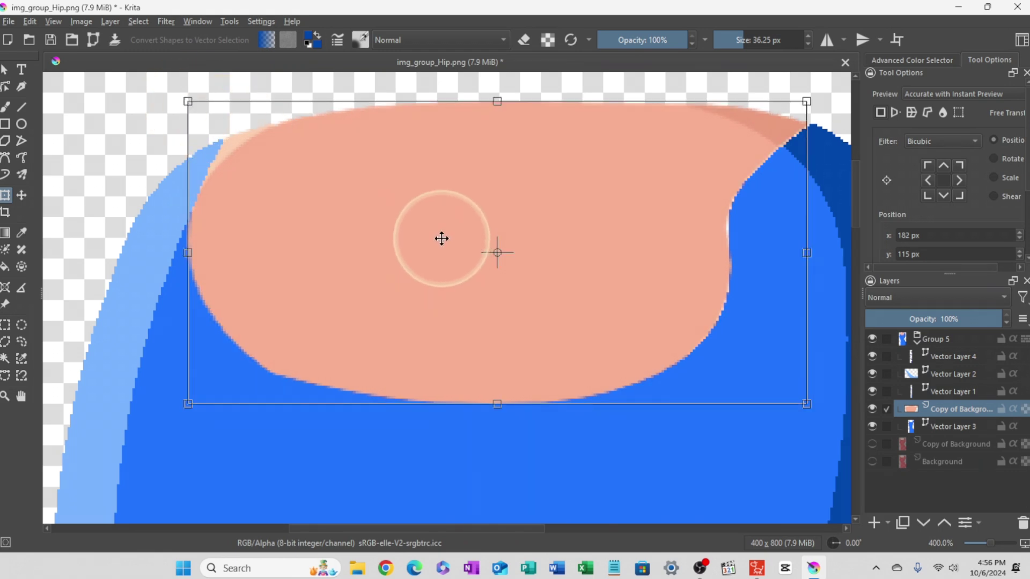
{"action": "left_click_drag", "start_coordinate": [442, 238], "coordinate": [444, 239]}
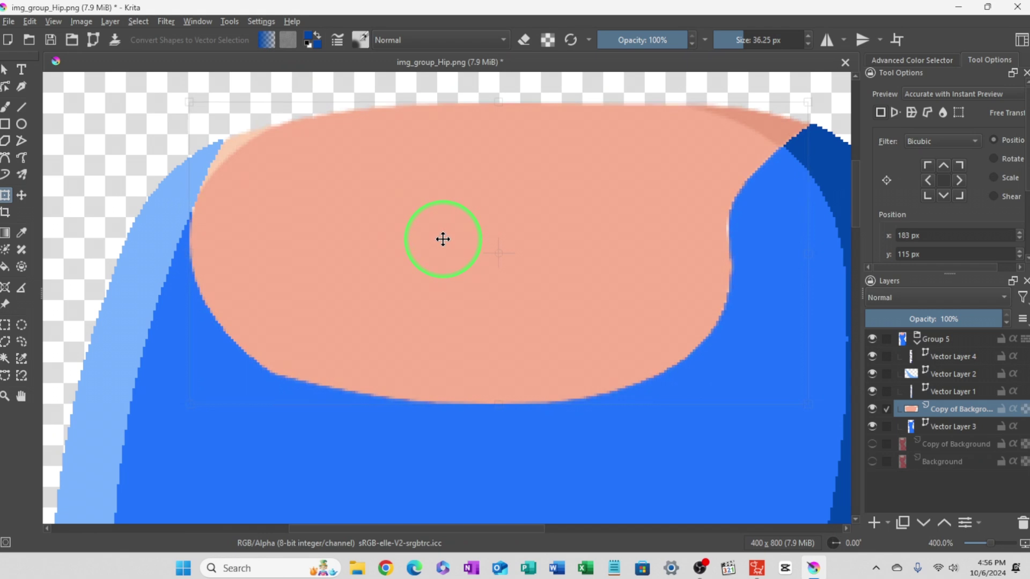
{"action": "left_click_drag", "start_coordinate": [442, 239], "coordinate": [443, 239]}
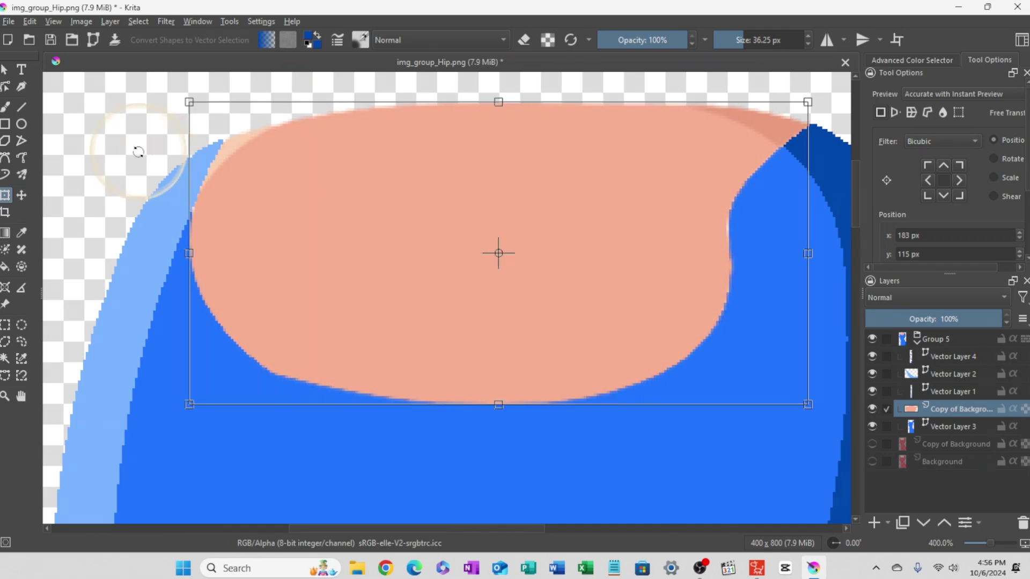
Examine the neckline piece's edge against the blue dress up close, and the whole dress at reduced zoom
{"action": "scroll", "coordinate": [219, 140], "scroll_direction": "up", "scroll_amount": 4}
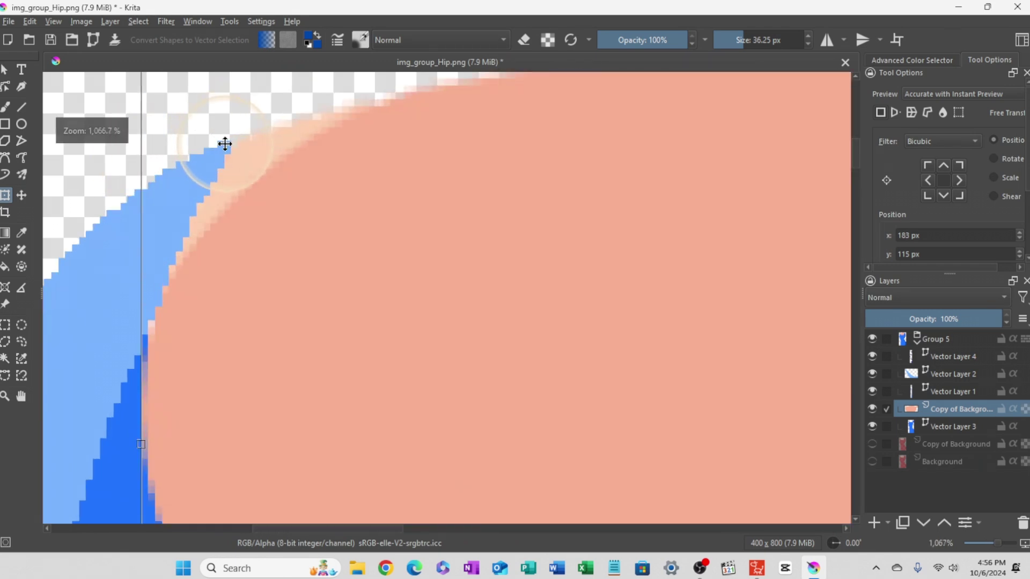
{"action": "scroll", "coordinate": [224, 143], "scroll_direction": "down", "scroll_amount": 11}
{"action": "scroll", "coordinate": [320, 283], "scroll_direction": "up", "scroll_amount": 2}
{"action": "scroll", "coordinate": [309, 319], "scroll_direction": "down", "scroll_amount": 2}
{"action": "scroll", "coordinate": [311, 317], "scroll_direction": "up", "scroll_amount": 1}
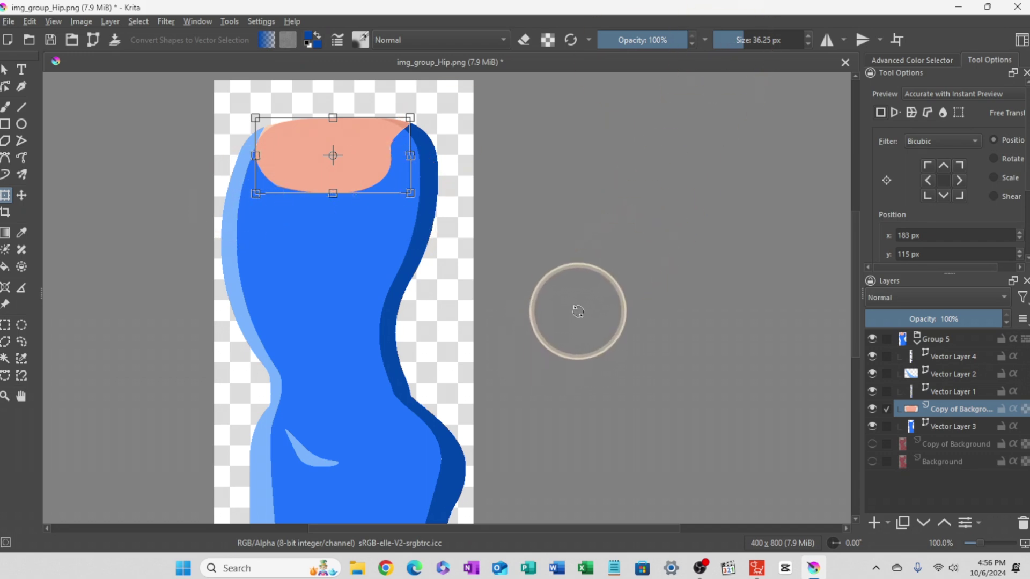
{"action": "scroll", "coordinate": [548, 306], "scroll_direction": "down", "scroll_amount": 1}
{"action": "scroll", "coordinate": [547, 306], "scroll_direction": "up", "scroll_amount": 1}
{"action": "scroll", "coordinate": [545, 319], "scroll_direction": "down", "scroll_amount": 2}
{"action": "scroll", "coordinate": [547, 321], "scroll_direction": "up", "scroll_amount": 1}
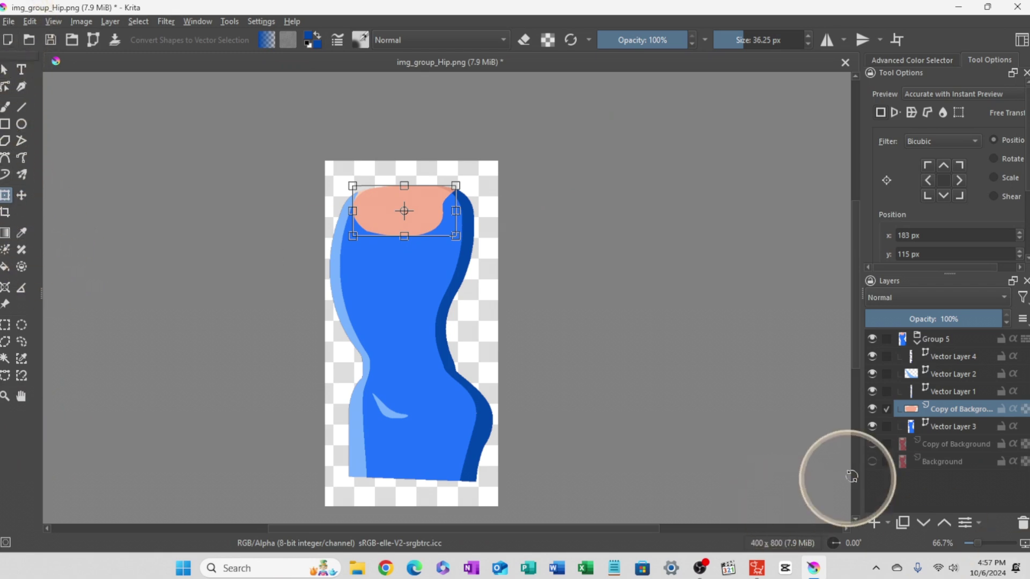
Delete the hidden Copy of Background and Background layers below the group, and select Group 5
{"action": "left_click", "coordinate": [938, 444]}
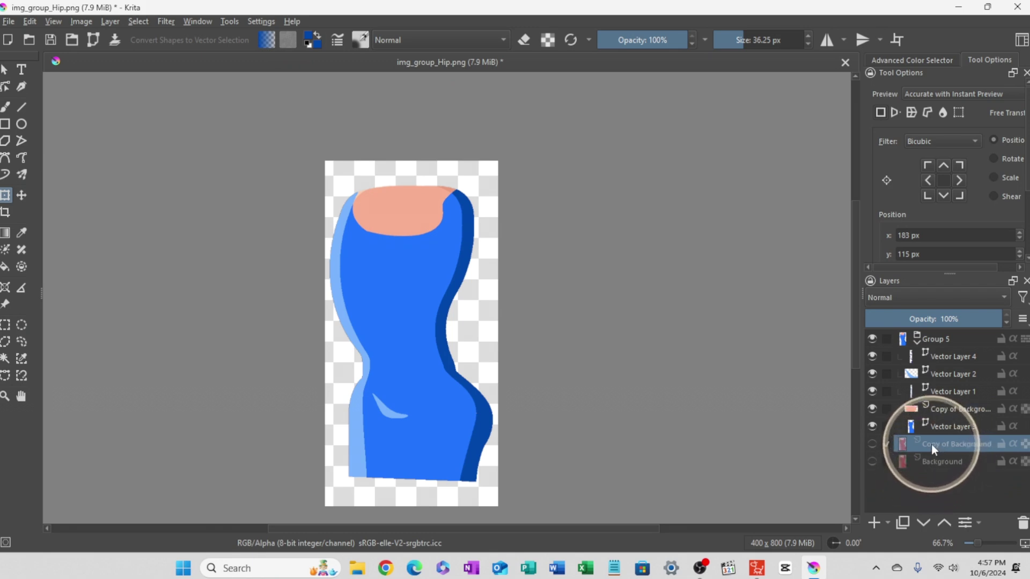
{"action": "left_click", "coordinate": [1023, 523]}
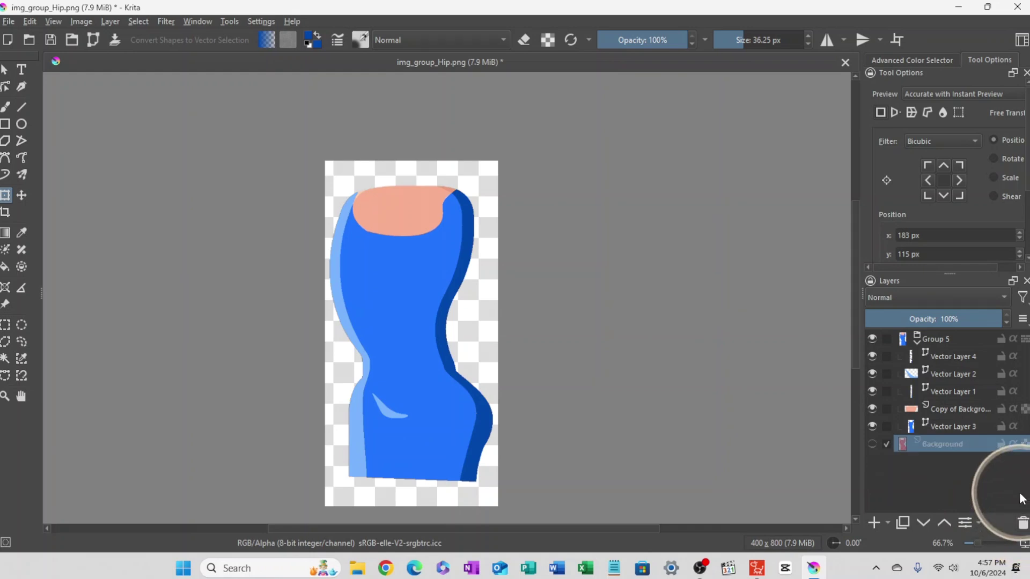
{"action": "left_click", "coordinate": [1023, 523]}
{"action": "left_click", "coordinate": [885, 339]}
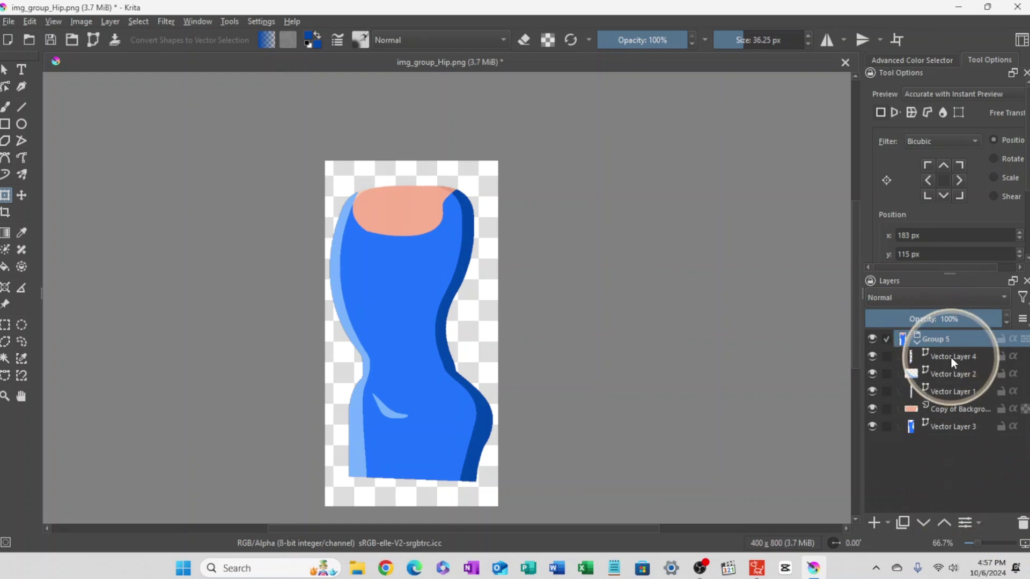
Save the image as a new PNG named img_group_Hip_blue in the CTA5Temp folder, keeping the default export options
{"action": "left_click", "coordinate": [8, 22]}
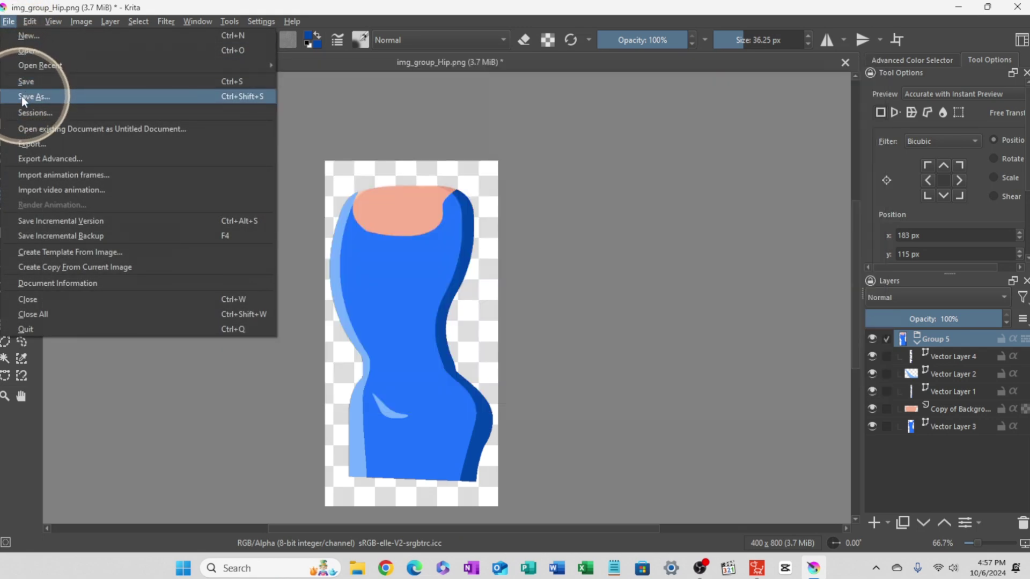
{"action": "left_click", "coordinate": [21, 97]}
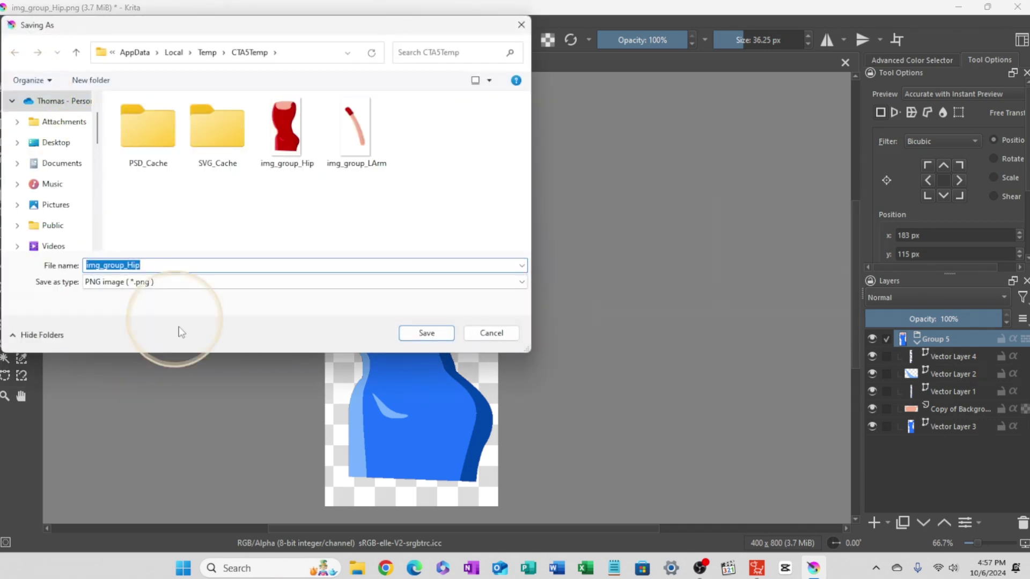
{"action": "left_click", "coordinate": [351, 153]}
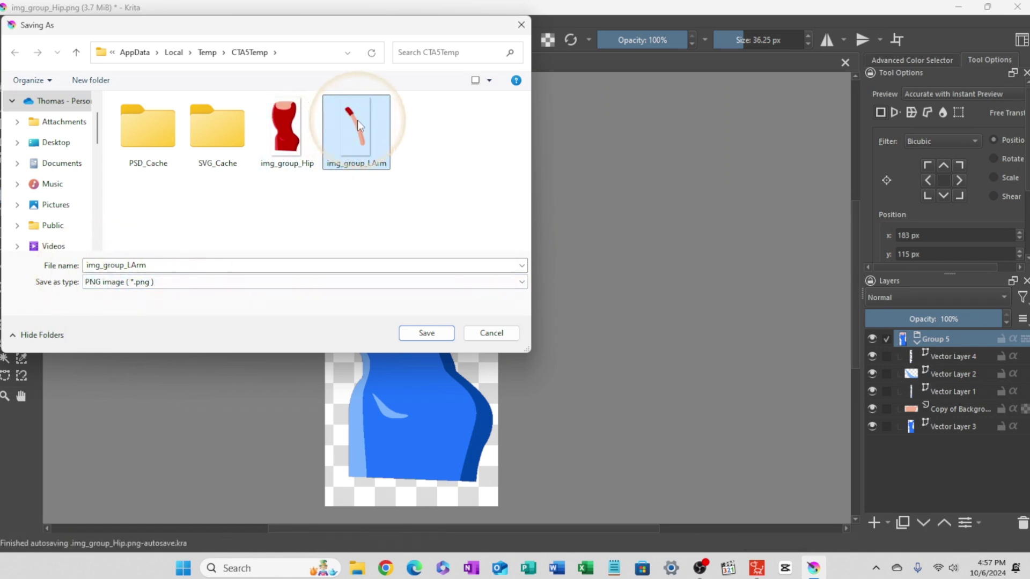
{"action": "left_click", "coordinate": [289, 128]}
{"action": "double_click", "coordinate": [141, 266]}
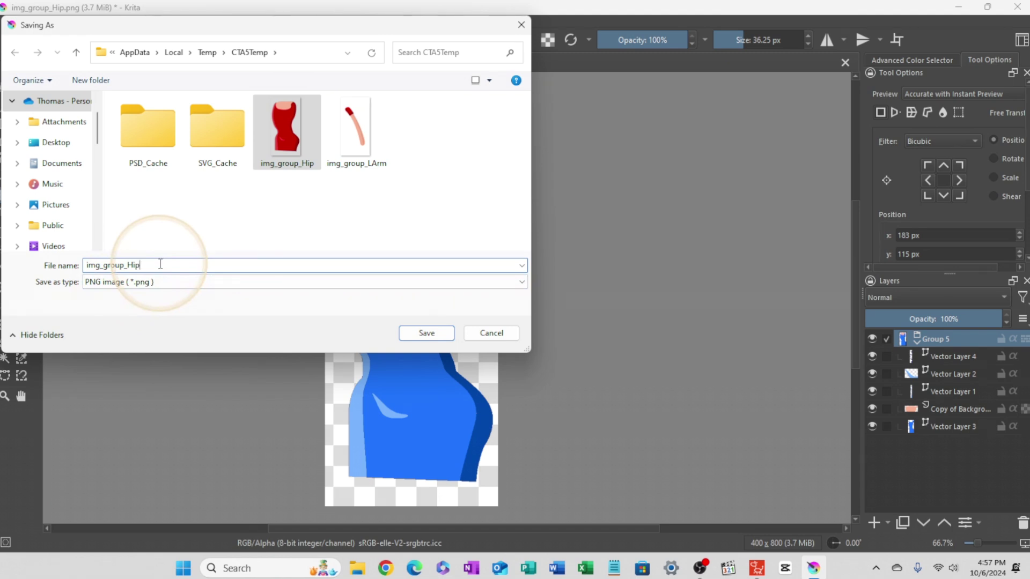
{"action": "type", "text": "_blue"}
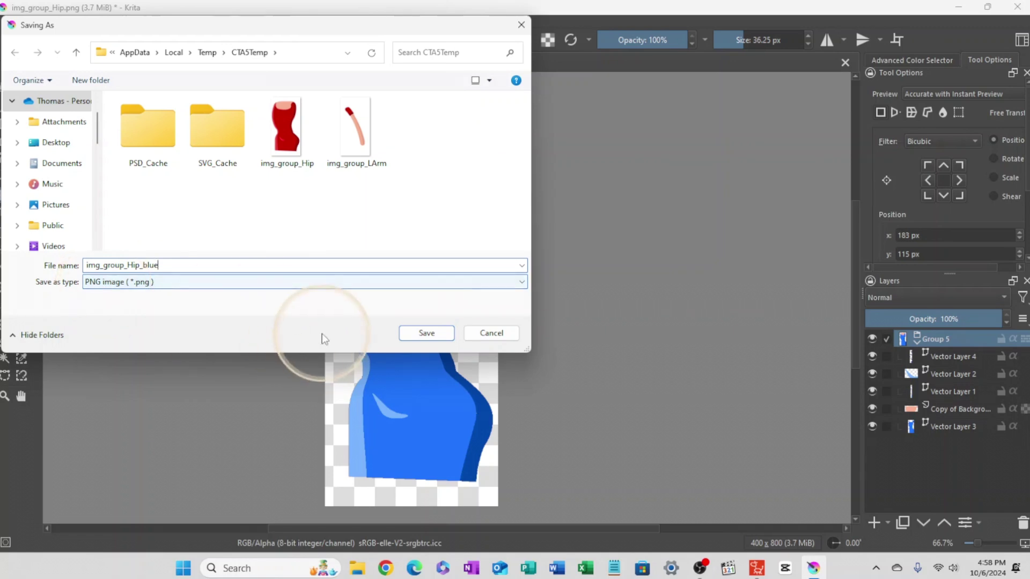
{"action": "left_click", "coordinate": [427, 333]}
{"action": "left_click", "coordinate": [431, 335]}
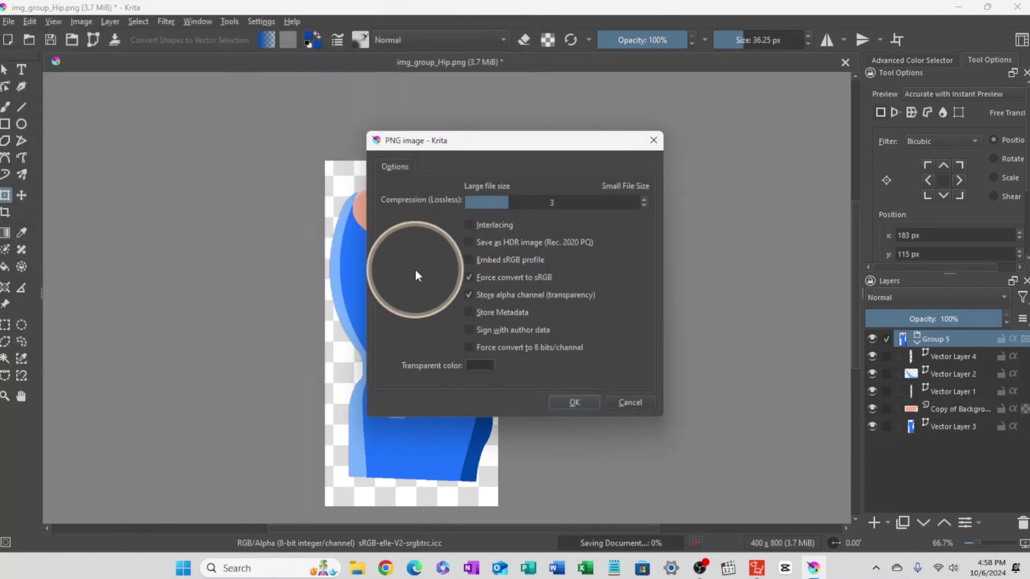
{"action": "left_click", "coordinate": [575, 402]}
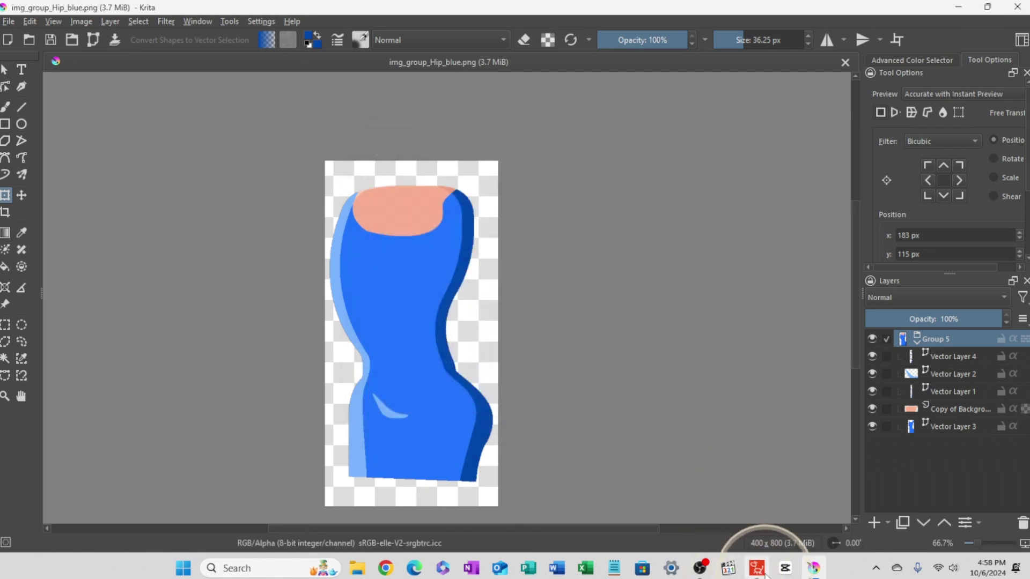
Switch to Cartoon Animator 5 and select the Hip body part in the Sprite Editor
{"action": "mouse_move", "coordinate": [758, 573]}
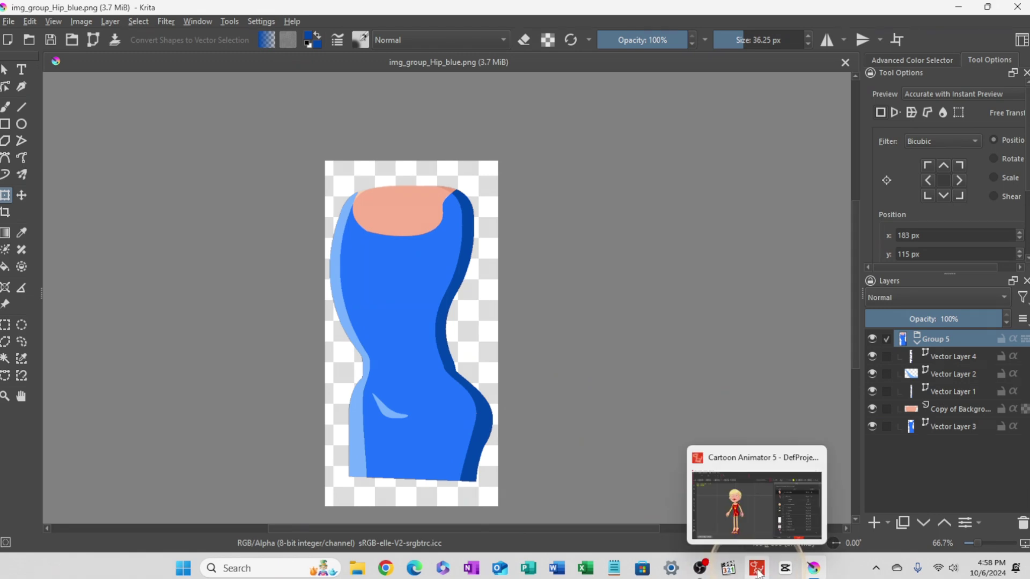
{"action": "left_click", "coordinate": [756, 573]}
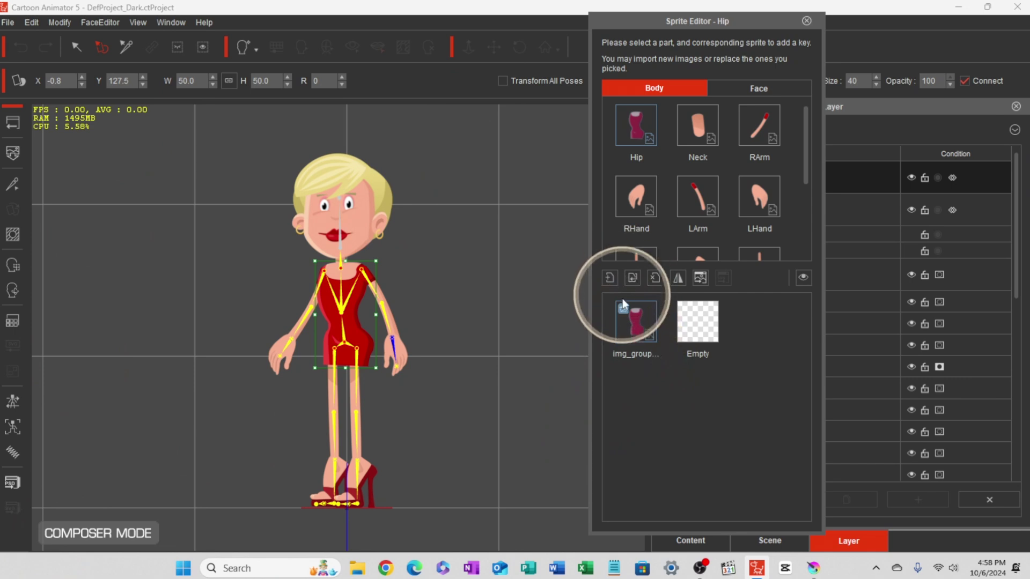
{"action": "mouse_move", "coordinate": [639, 317]}
{"action": "left_mouse_down"}
{"action": "mouse_move", "coordinate": [589, 318]}
{"action": "mouse_move", "coordinate": [603, 282]}
{"action": "mouse_move", "coordinate": [653, 331]}
{"action": "left_mouse_up"}
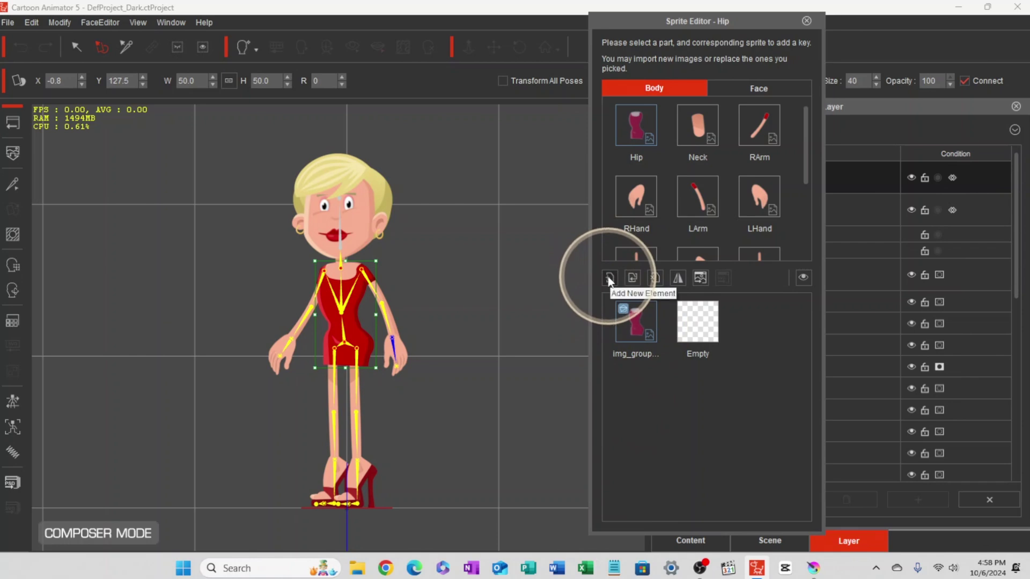
{"action": "left_click", "coordinate": [697, 129]}
{"action": "left_click", "coordinate": [636, 120]}
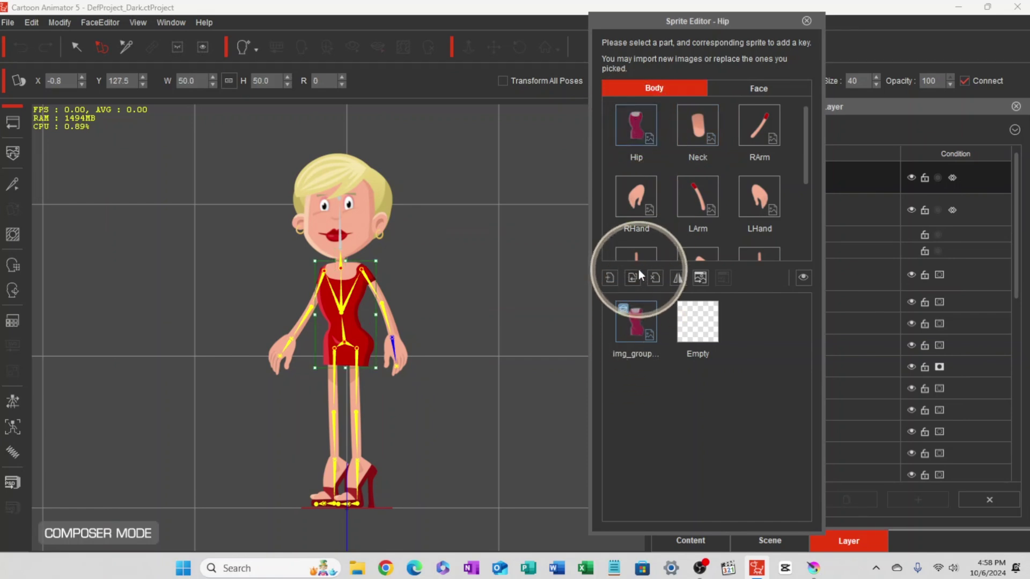
Add img_group_Hip_Blue from the Images folder as a new sprite element for the Hip
{"action": "left_click", "coordinate": [608, 280]}
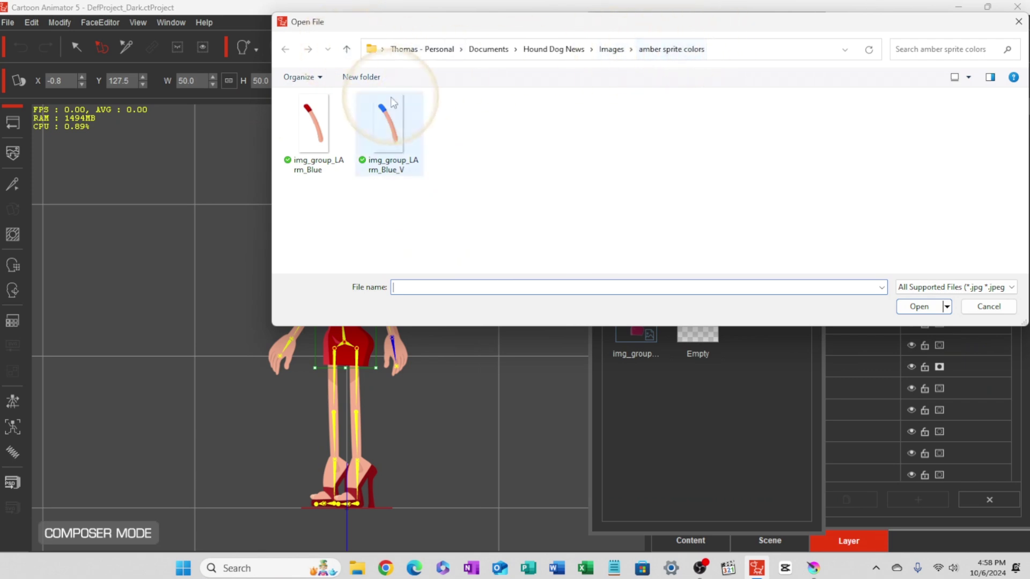
{"action": "left_click", "coordinate": [346, 51]}
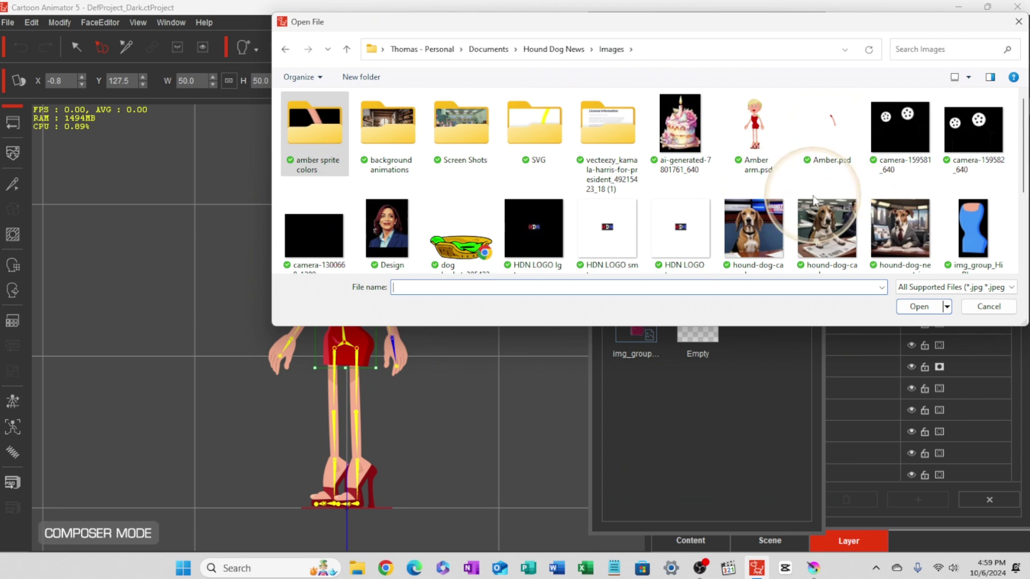
{"action": "scroll", "coordinate": [826, 199], "scroll_direction": "down", "scroll_amount": 2}
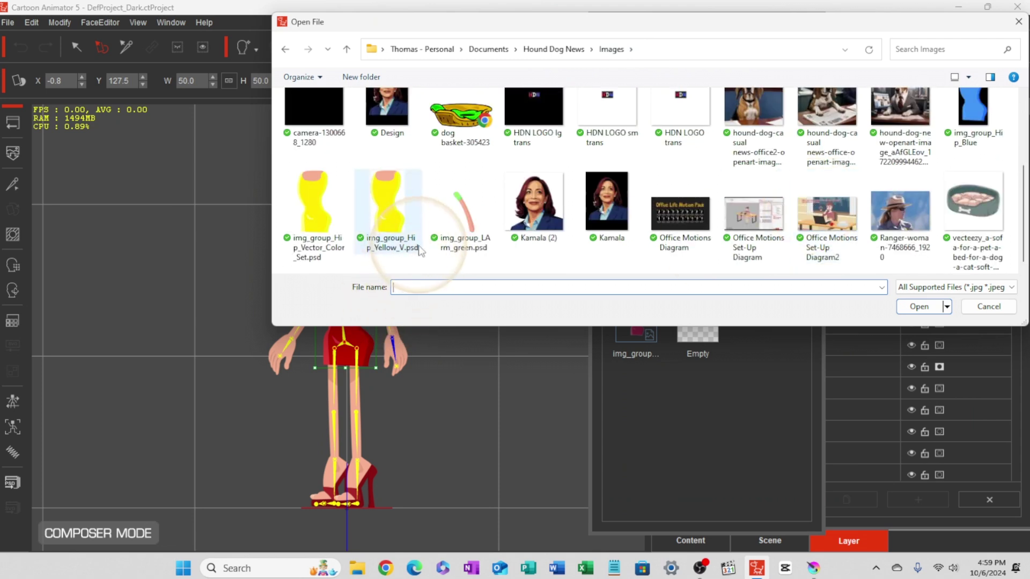
{"action": "scroll", "coordinate": [505, 258], "scroll_direction": "up", "scroll_amount": 2}
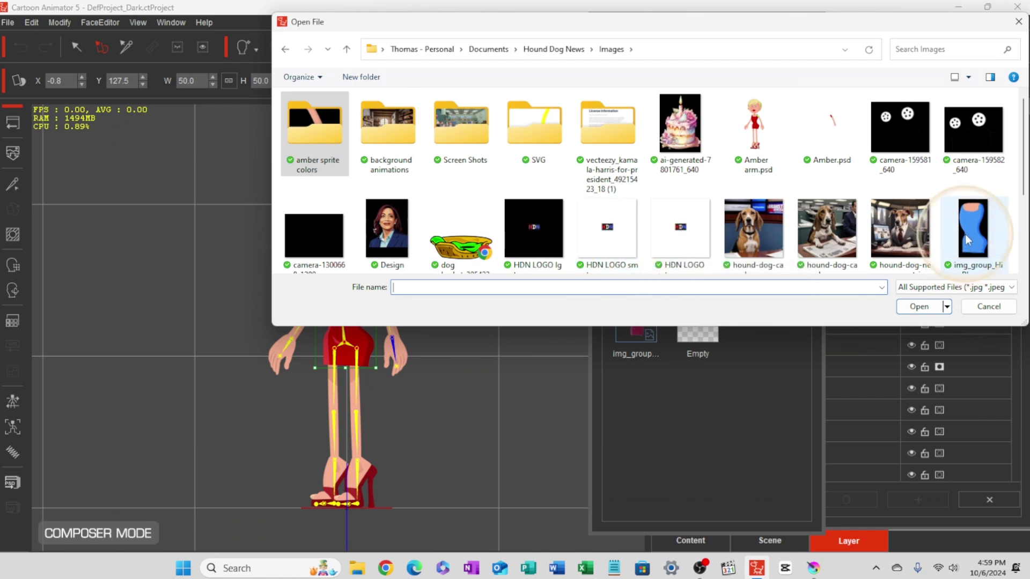
{"action": "scroll", "coordinate": [968, 240], "scroll_direction": "down", "scroll_amount": 1}
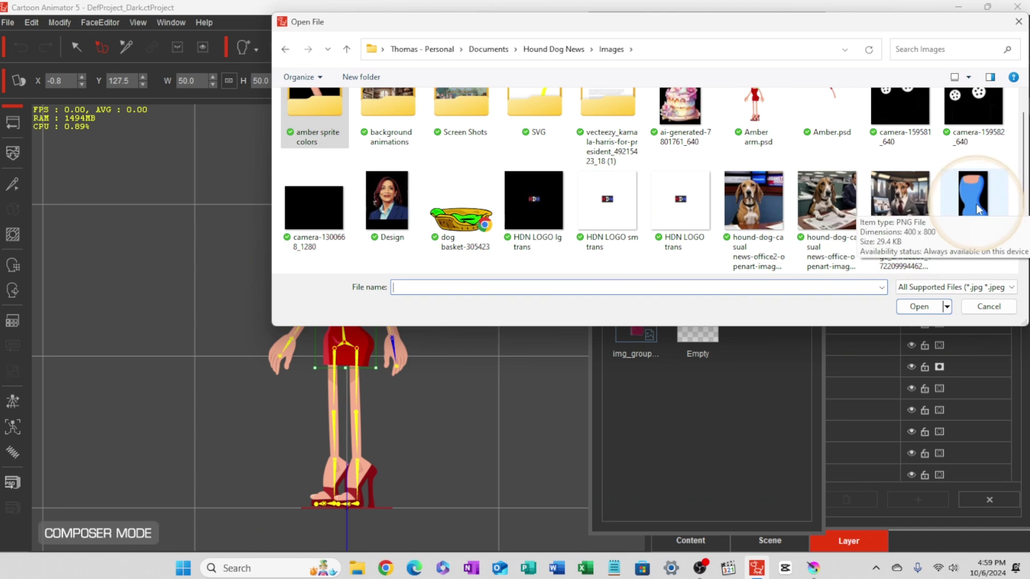
{"action": "left_click", "coordinate": [977, 204]}
{"action": "left_click", "coordinate": [919, 307]}
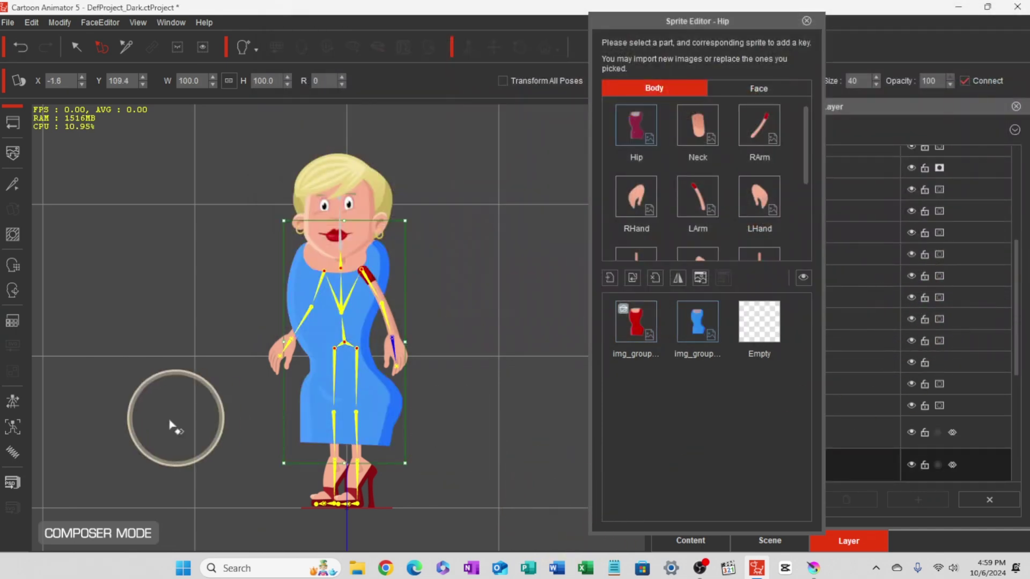
Scale the blue hip sprite down to 56.6 in width and height and move it up to Y 122.7 to fit the body
{"action": "left_click", "coordinate": [699, 325]}
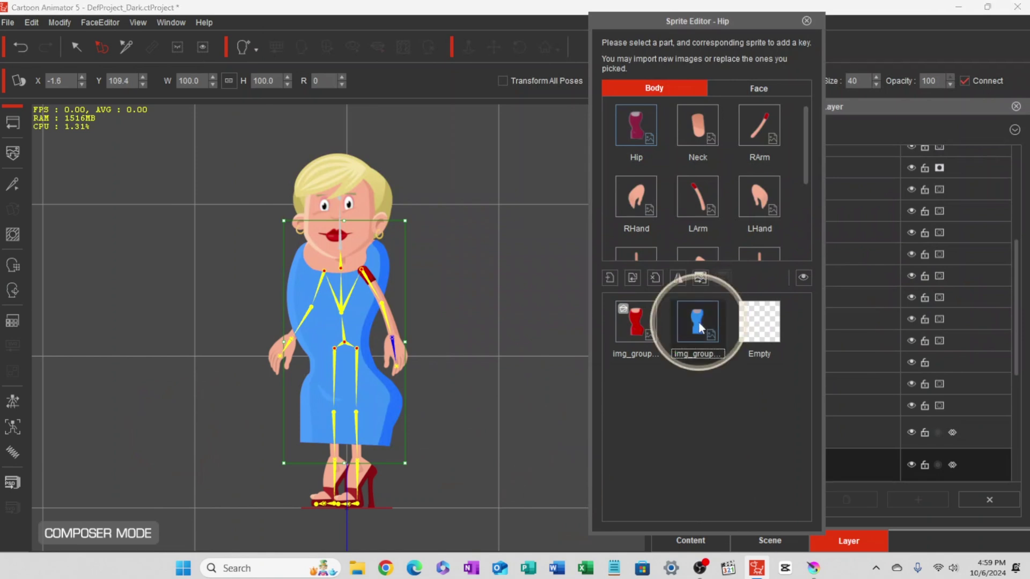
{"action": "left_click", "coordinate": [699, 327]}
{"action": "left_click", "coordinate": [707, 392]}
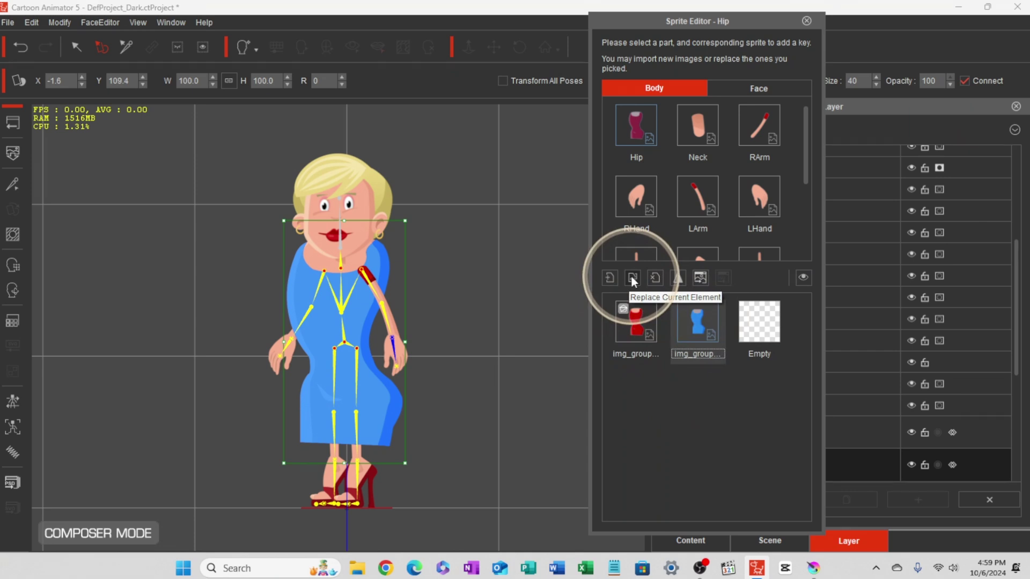
{"action": "left_click", "coordinate": [697, 324]}
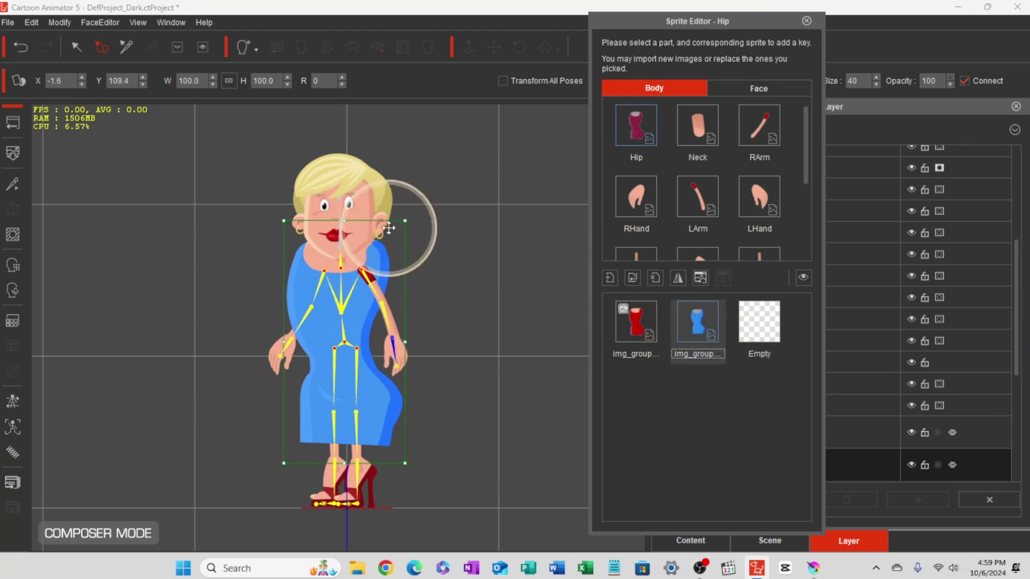
{"action": "left_click", "coordinate": [406, 218]}
{"action": "left_click_drag", "start_coordinate": [406, 219], "coordinate": [386, 275]}
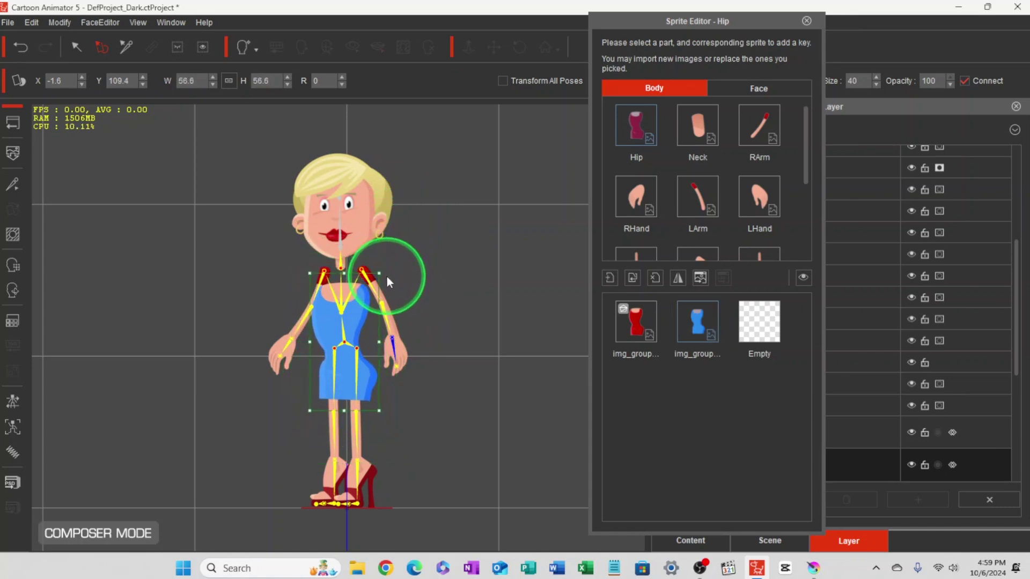
{"action": "left_click_drag", "start_coordinate": [354, 323], "coordinate": [355, 305]}
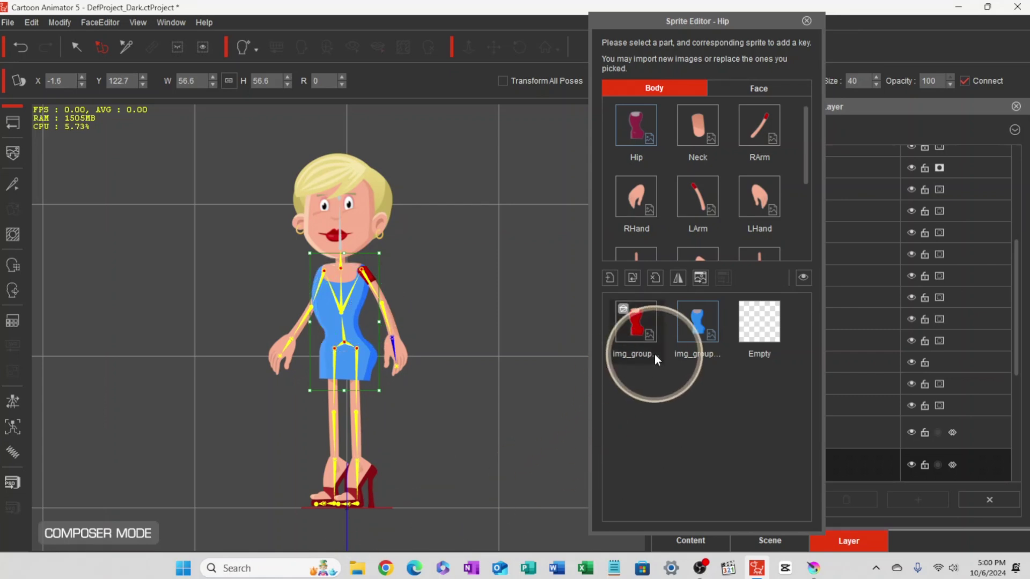
Compare the red and blue hip sprites on the character by switching between them, ending on the blue one
{"action": "left_click", "coordinate": [636, 321]}
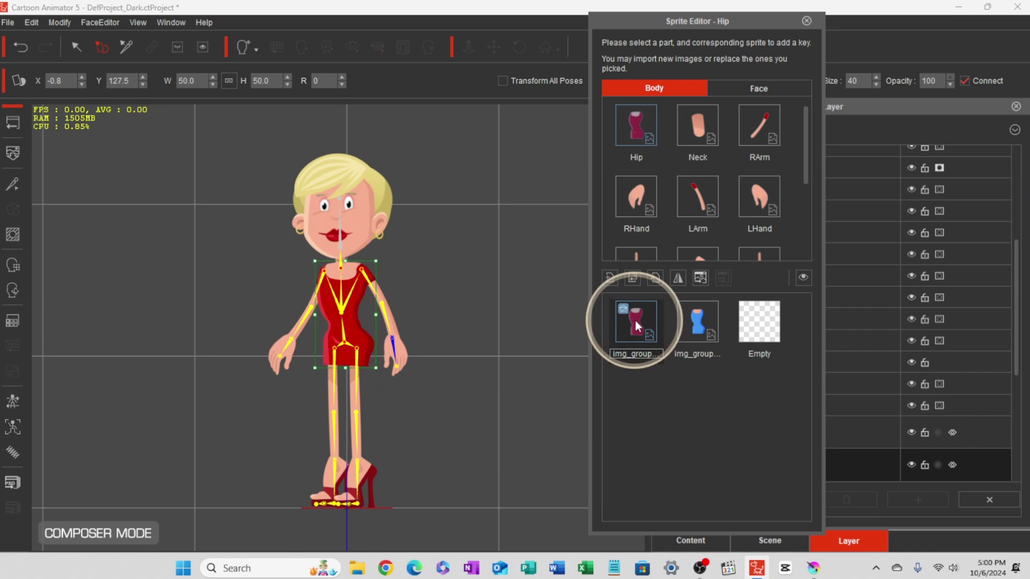
{"action": "left_click", "coordinate": [695, 324]}
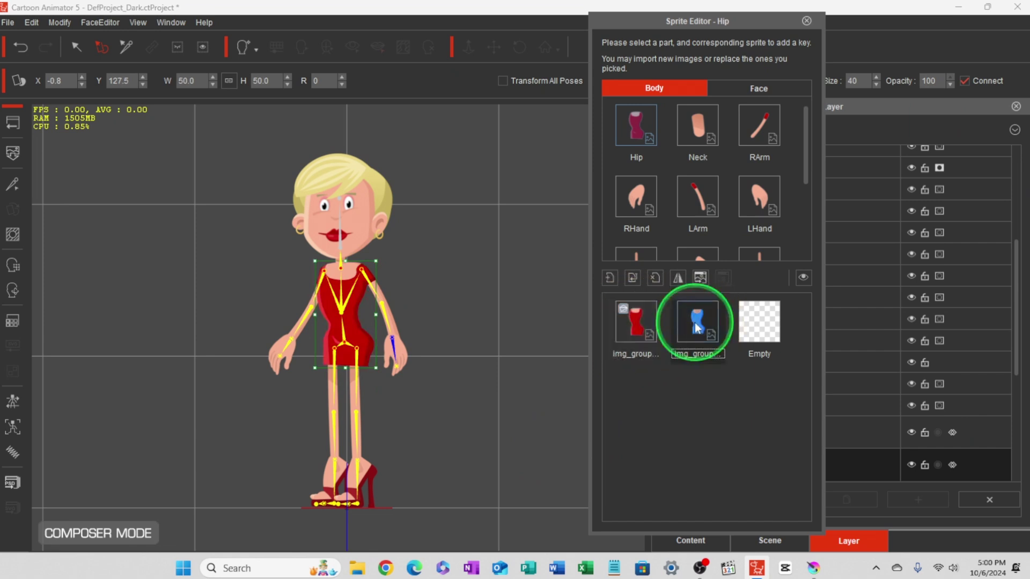
{"action": "left_click", "coordinate": [633, 328]}
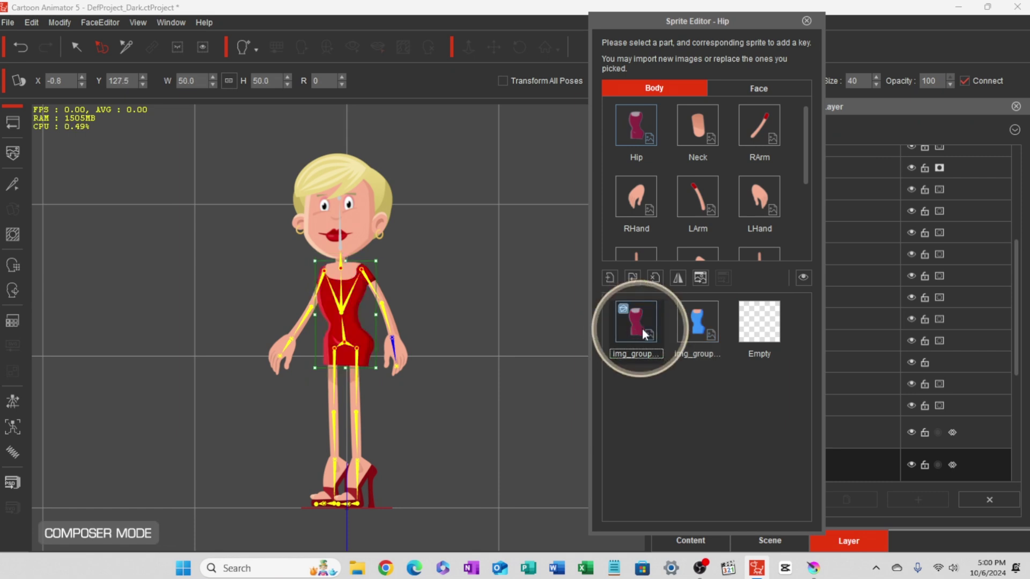
{"action": "left_click", "coordinate": [697, 323]}
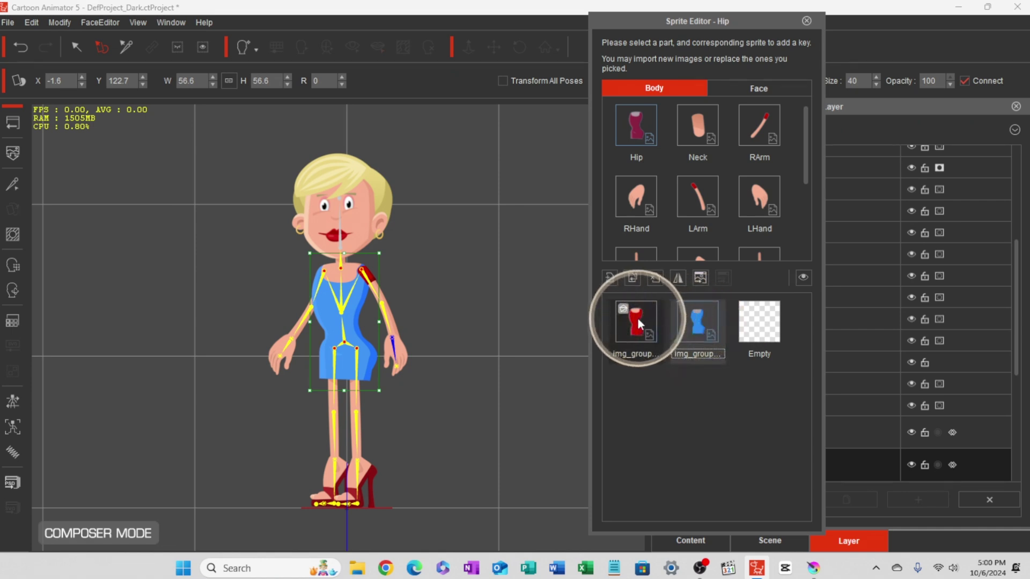
Scale the blue hip sprite down to 49.8 in width and height and move it to X -1.1, Y 127.3
{"action": "left_click", "coordinate": [638, 319]}
{"action": "left_click", "coordinate": [696, 329]}
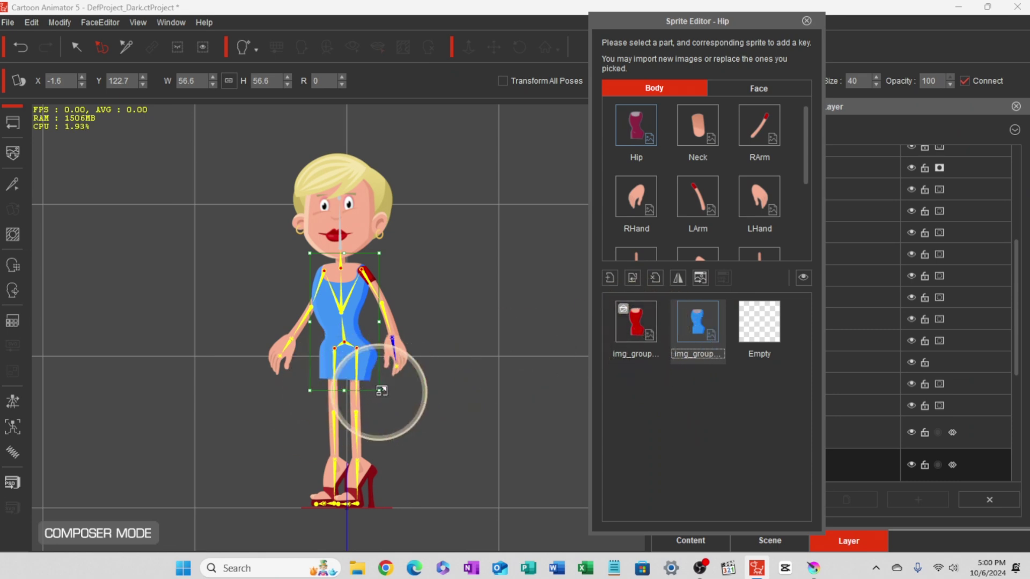
{"action": "left_click_drag", "start_coordinate": [380, 390], "coordinate": [376, 385]}
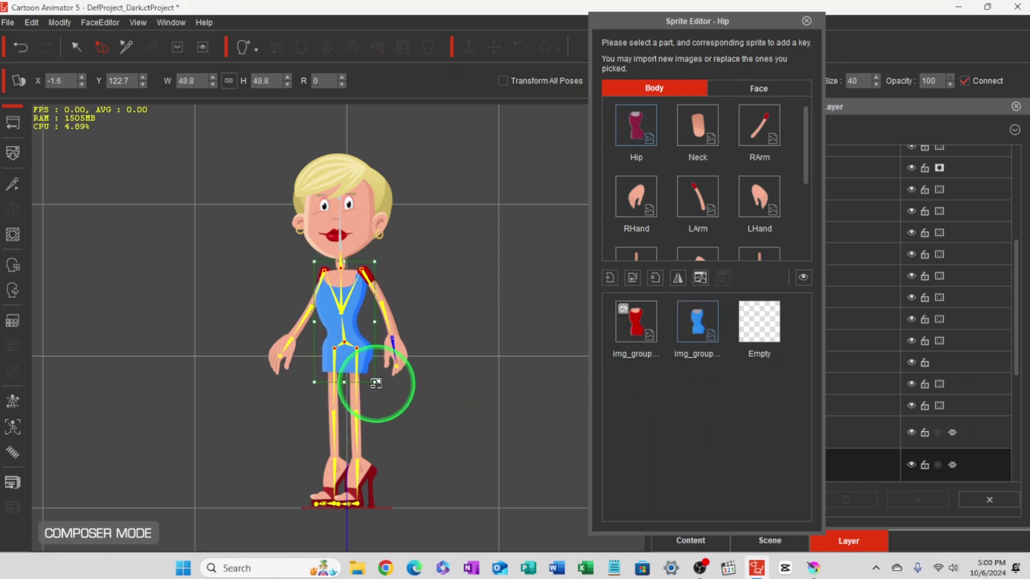
{"action": "left_click_drag", "start_coordinate": [364, 346], "coordinate": [362, 334]}
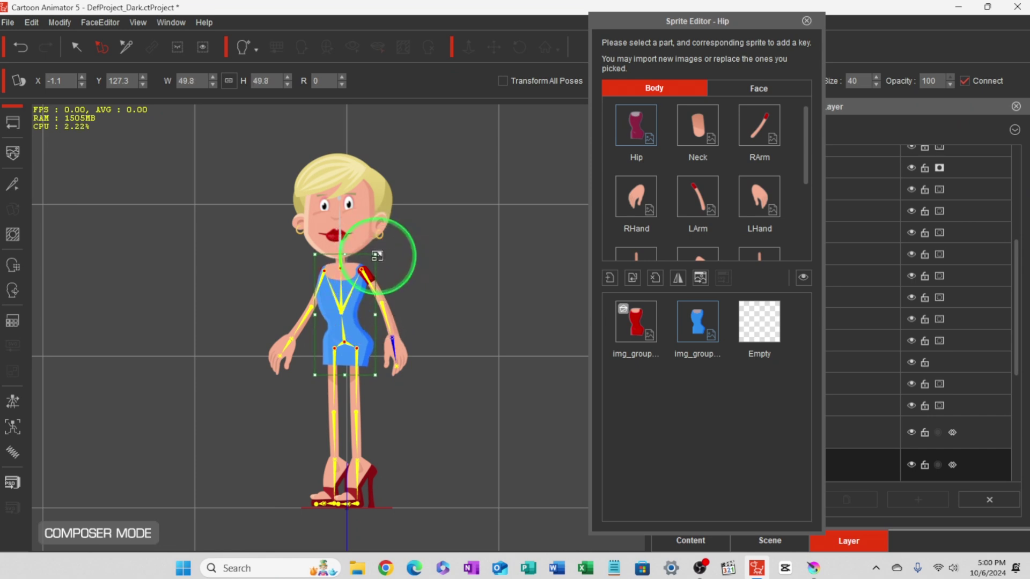
Compare the resized blue hip sprite with the red one, leave the red sprite active and close the Sprite Editor
{"action": "left_click", "coordinate": [638, 323]}
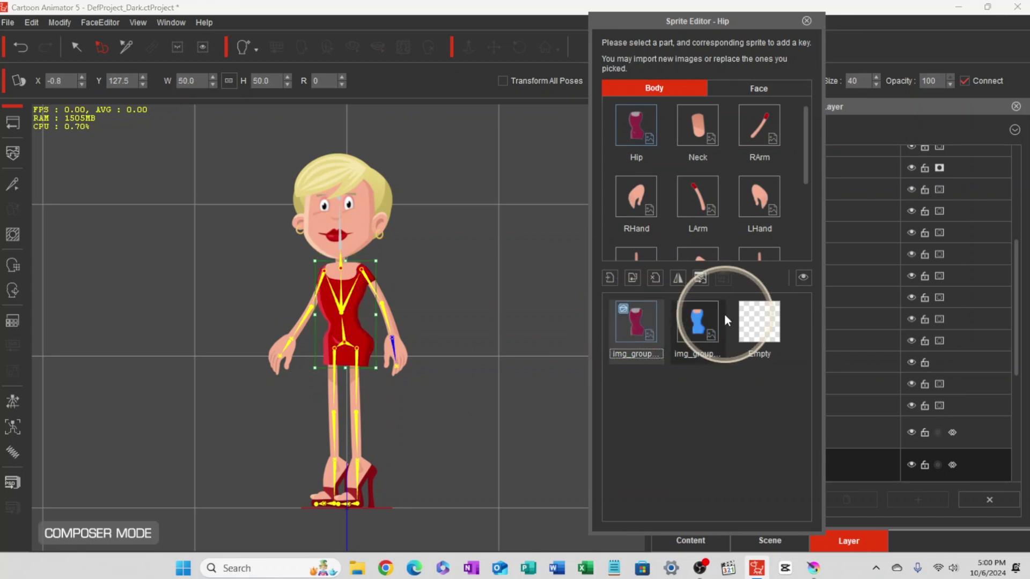
{"action": "left_click", "coordinate": [696, 327]}
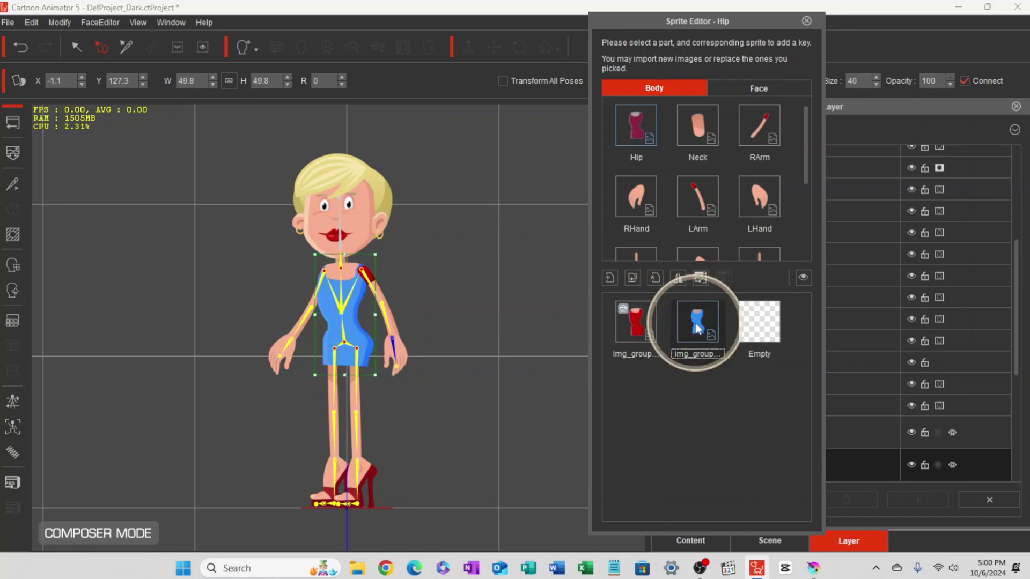
{"action": "left_click", "coordinate": [634, 327]}
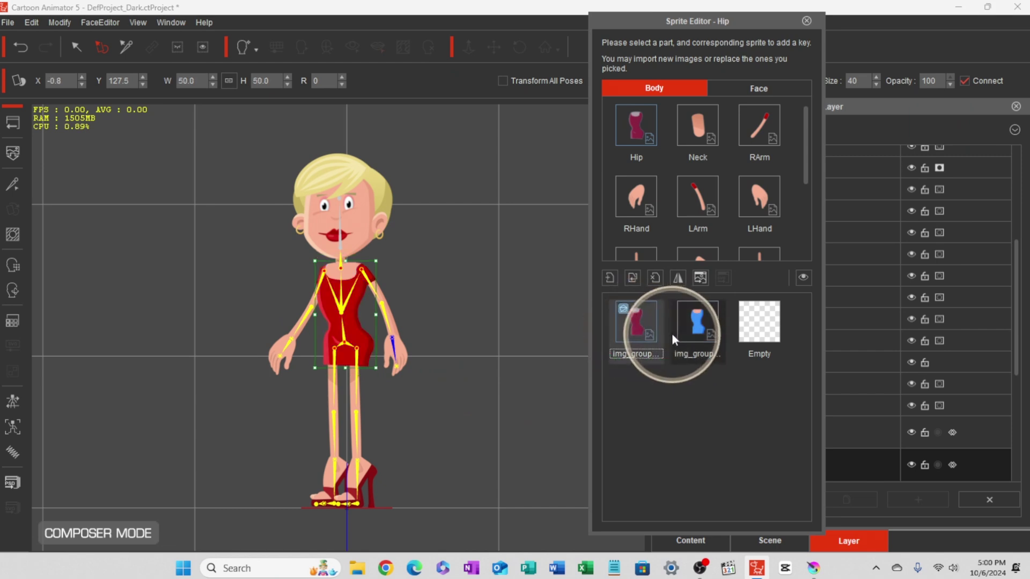
{"action": "left_click", "coordinate": [697, 331]}
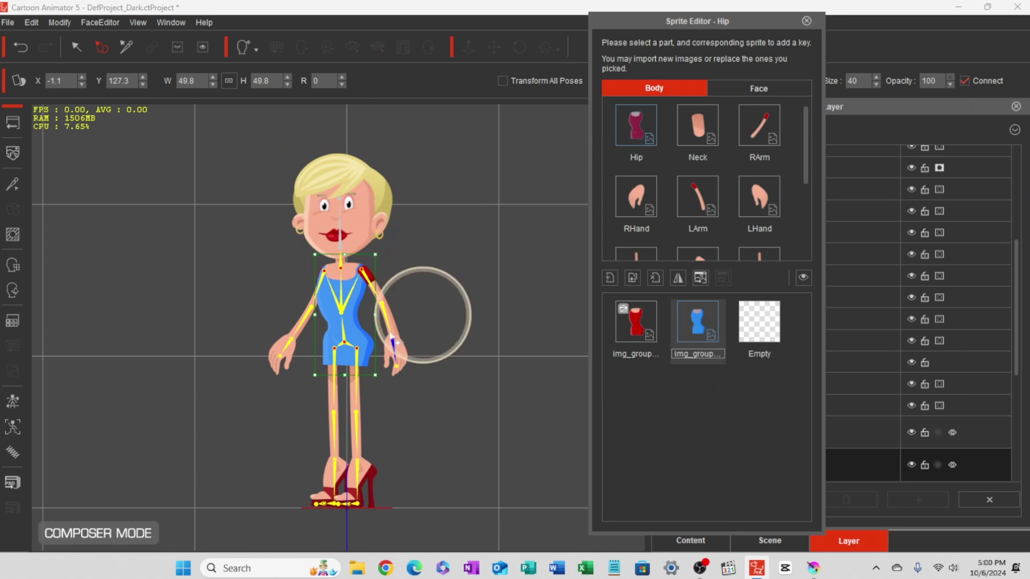
{"action": "left_click", "coordinate": [633, 328]}
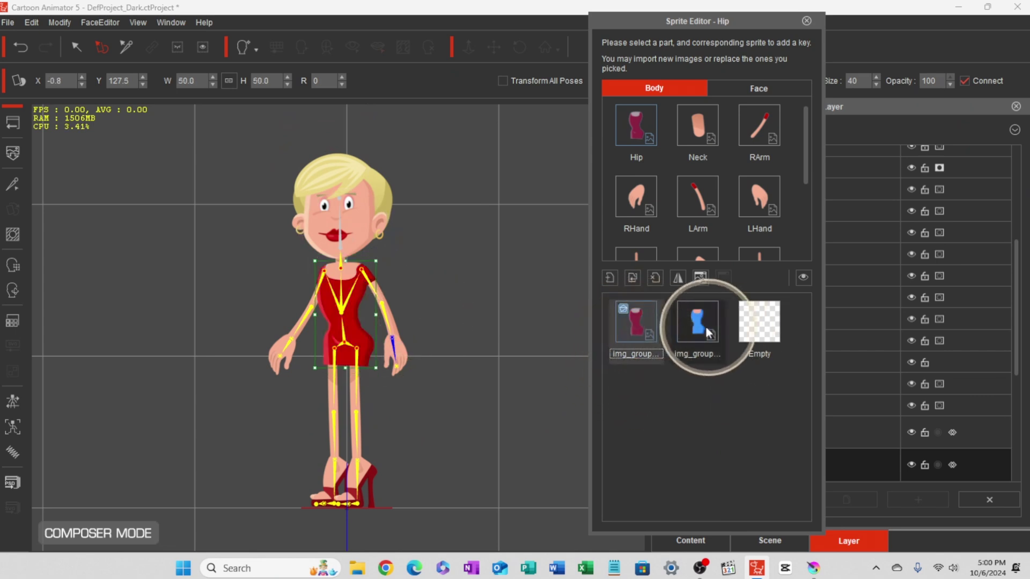
{"action": "left_click", "coordinate": [697, 318]}
{"action": "left_click", "coordinate": [613, 321]}
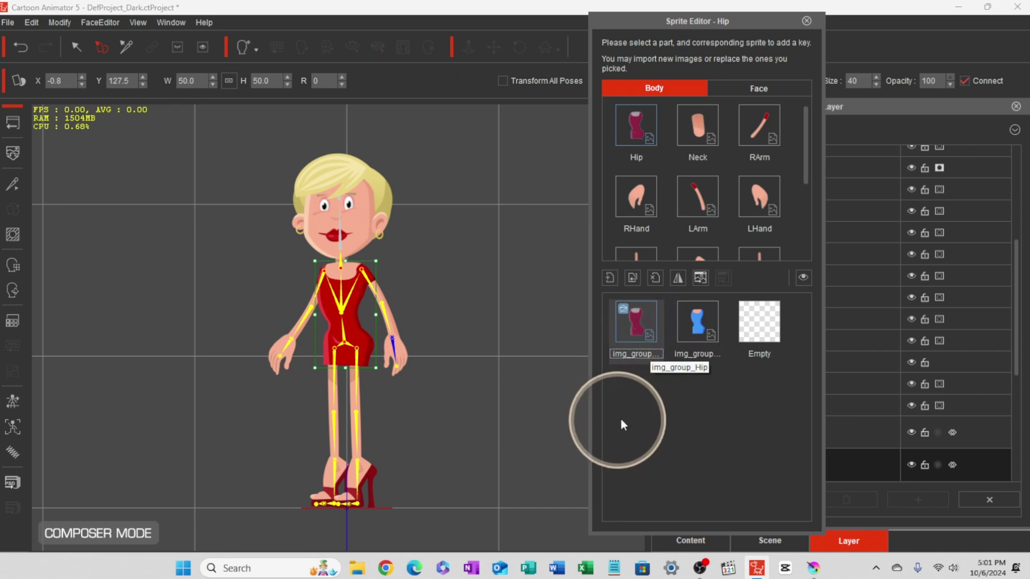
{"action": "left_click", "coordinate": [806, 21]}
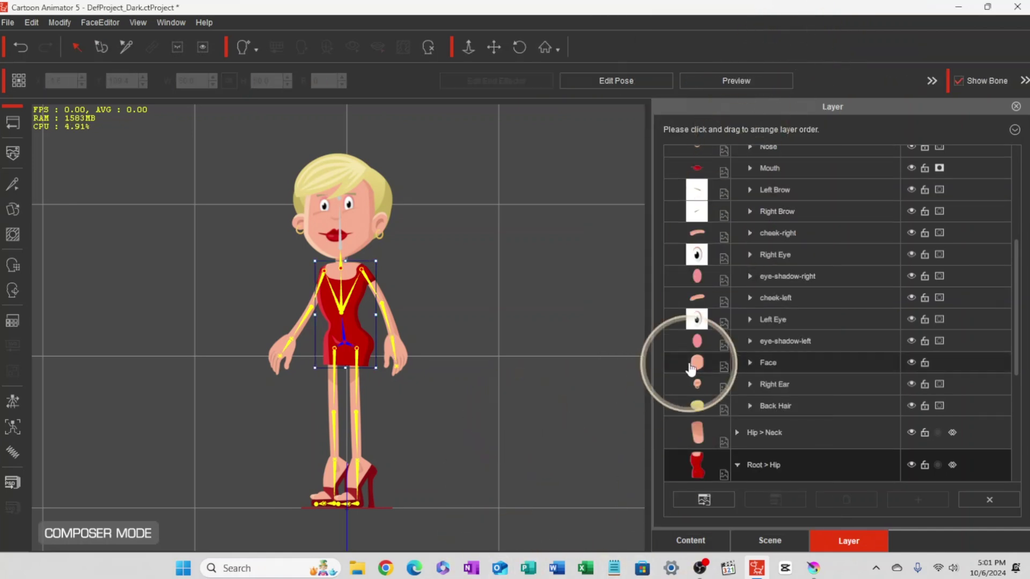
Look through the character's layer list for the arm, hip and foot parts that need a colour change, and select Root > Hip
{"action": "scroll", "coordinate": [707, 407], "scroll_direction": "down", "scroll_amount": 8}
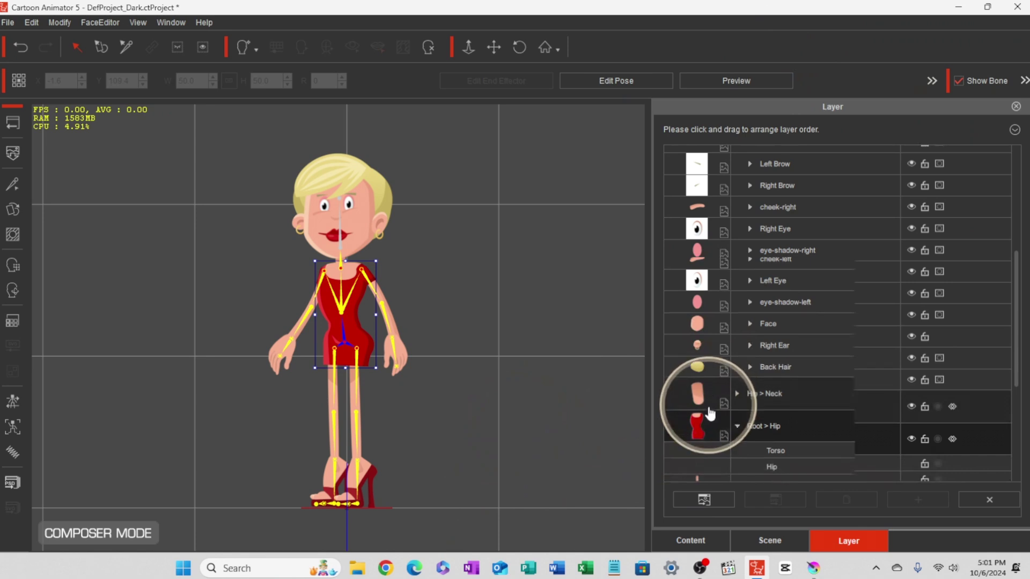
{"action": "scroll", "coordinate": [706, 407], "scroll_direction": "down", "scroll_amount": 1}
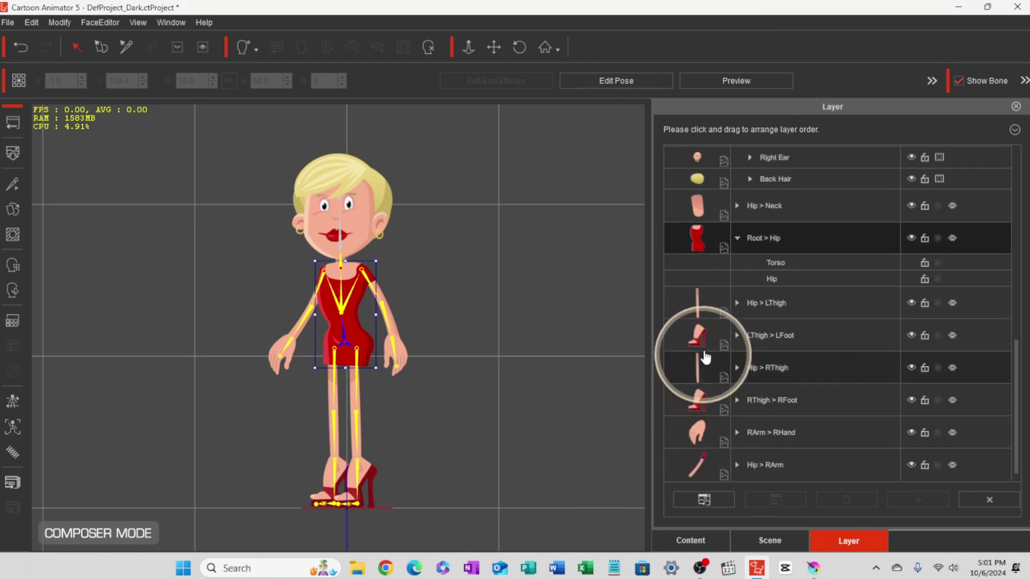
{"action": "scroll", "coordinate": [706, 410], "scroll_direction": "up", "scroll_amount": 8}
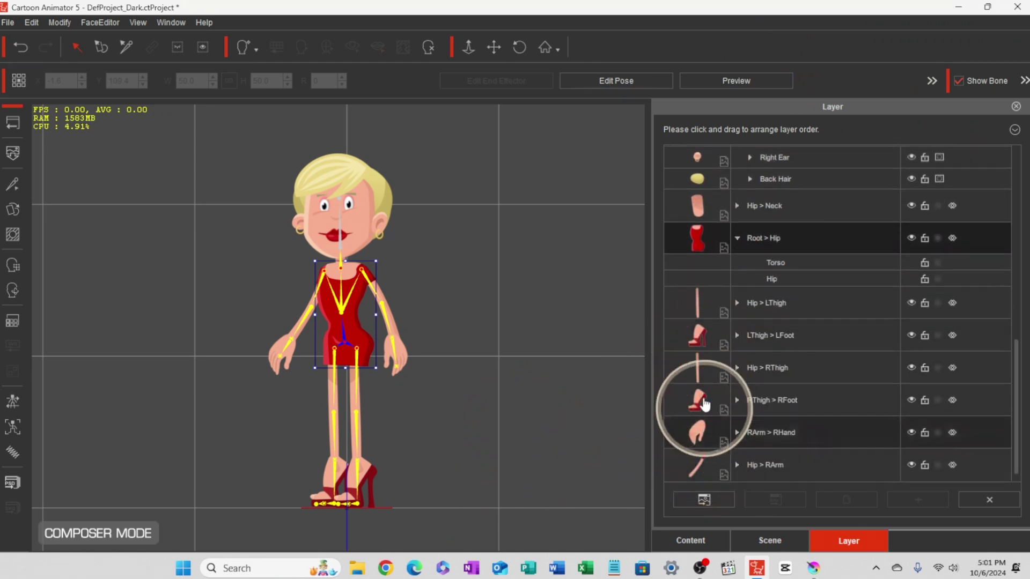
{"action": "scroll", "coordinate": [718, 290], "scroll_direction": "up", "scroll_amount": 8}
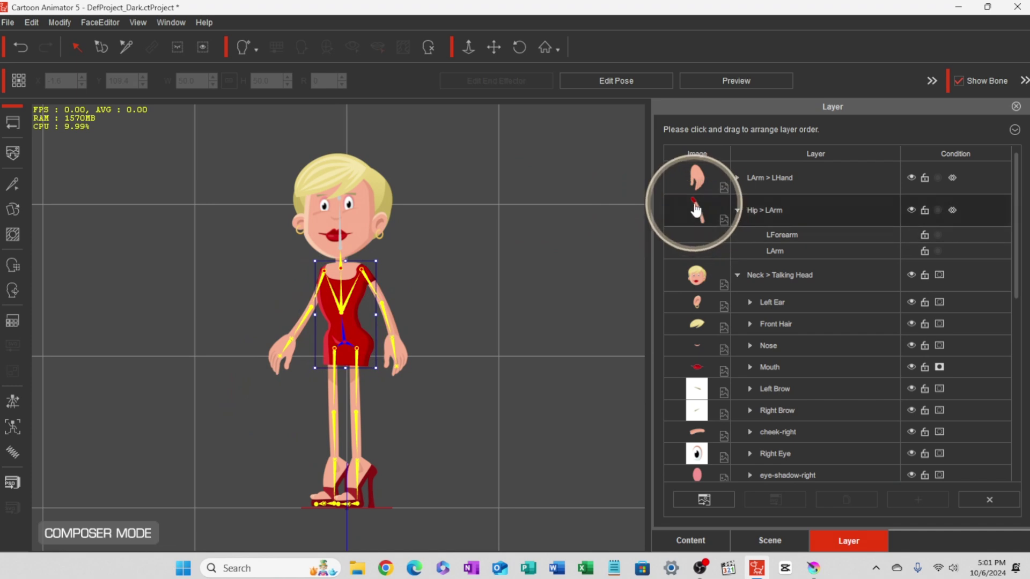
{"action": "scroll", "coordinate": [724, 396], "scroll_direction": "down", "scroll_amount": 3}
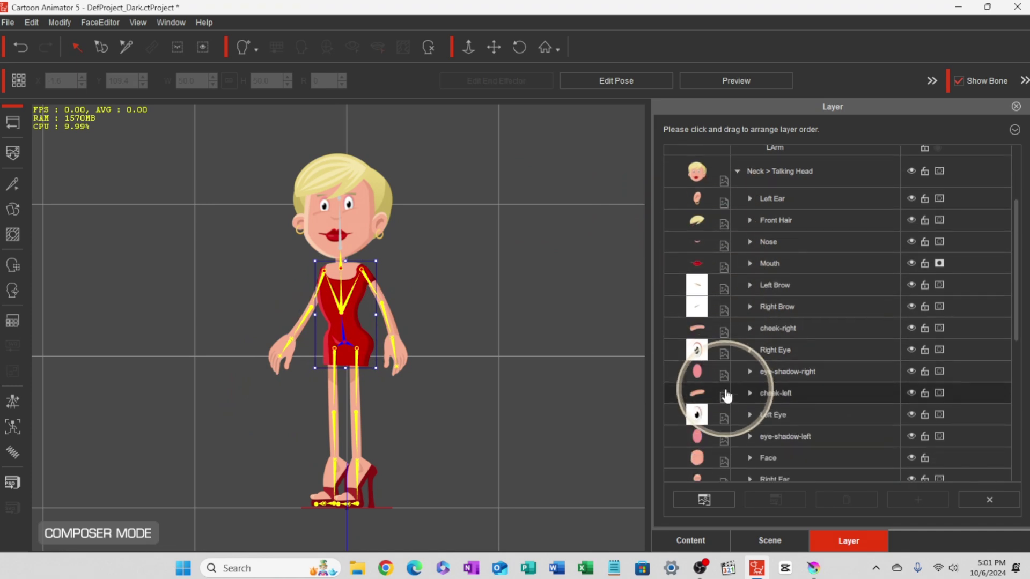
{"action": "scroll", "coordinate": [726, 408], "scroll_direction": "down", "scroll_amount": 9}
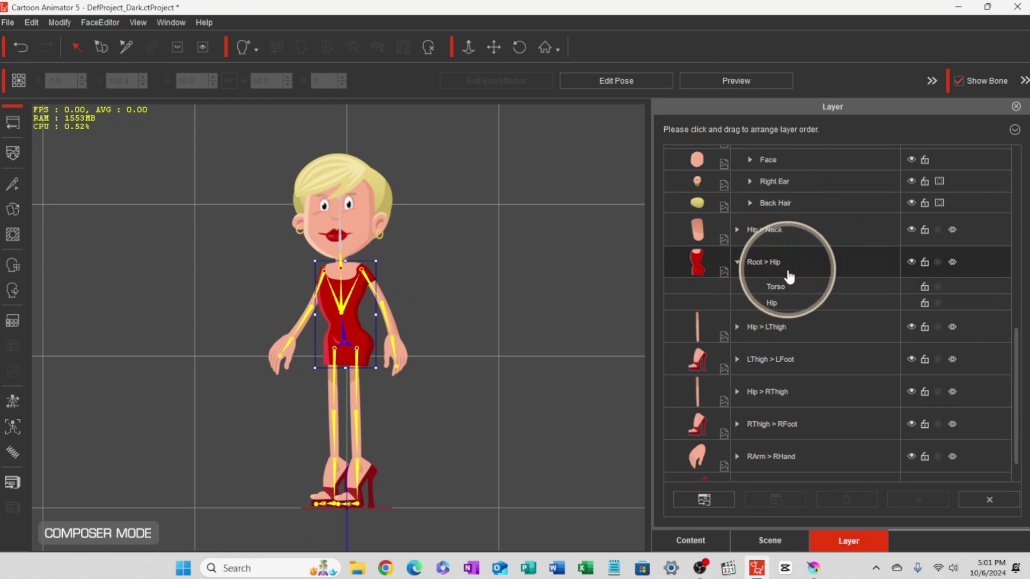
{"action": "left_click", "coordinate": [695, 264]}
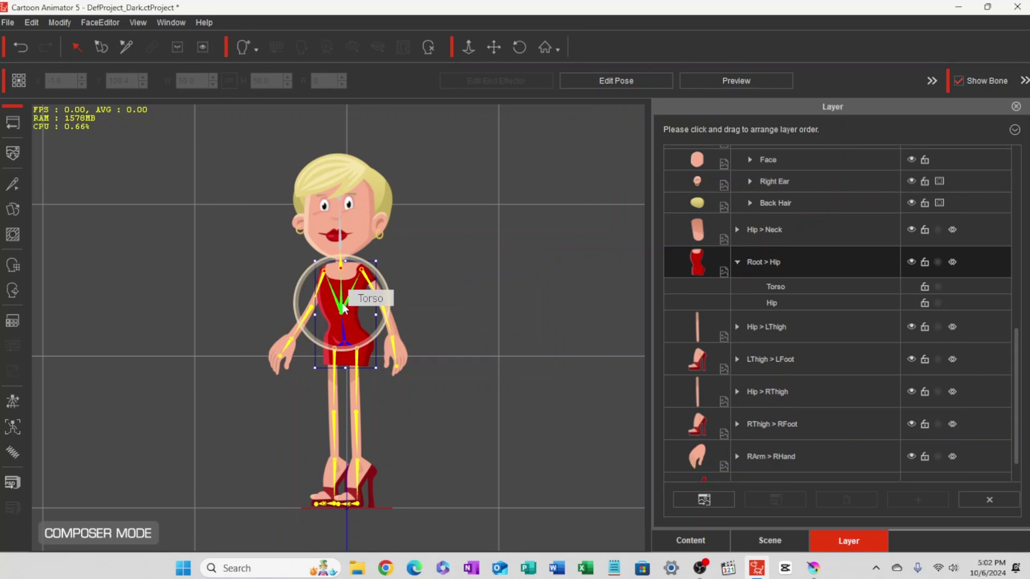
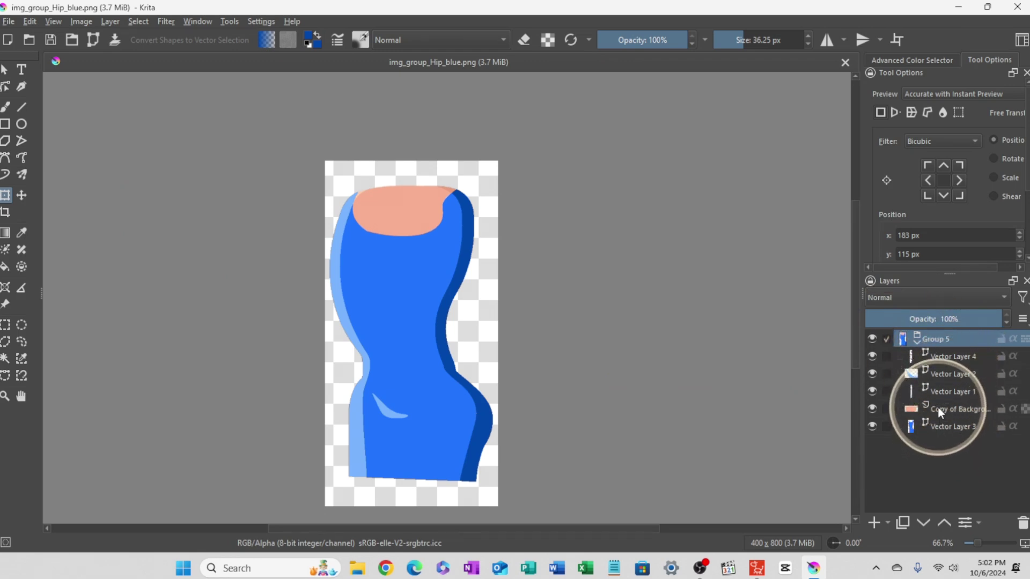
In Krita, examine the layers of img_group_Hip_blue.png, selecting the copied background layer and inspecting the skin area at the neckline
{"action": "mouse_move", "coordinate": [938, 407]}
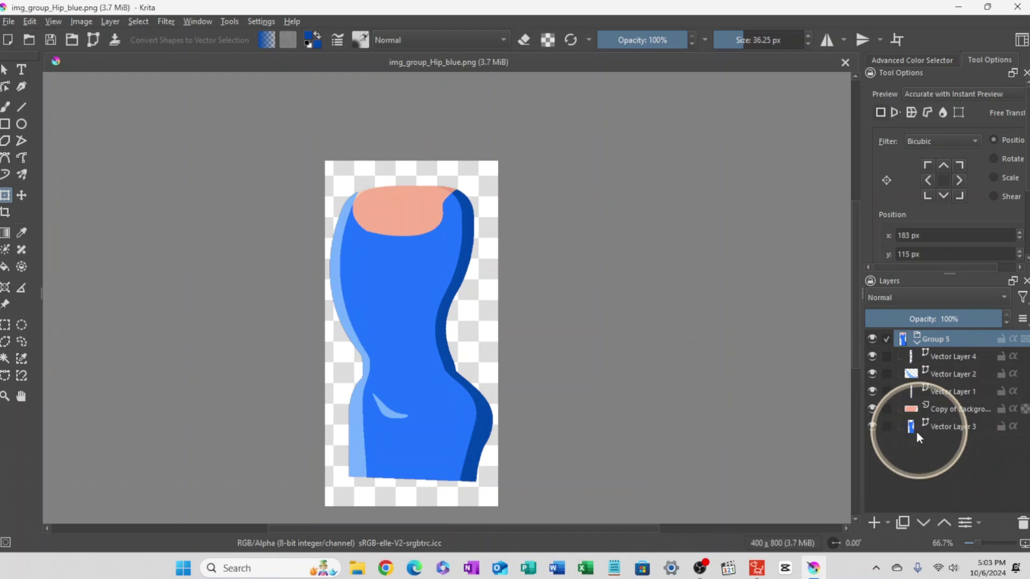
{"action": "left_click", "coordinate": [945, 407]}
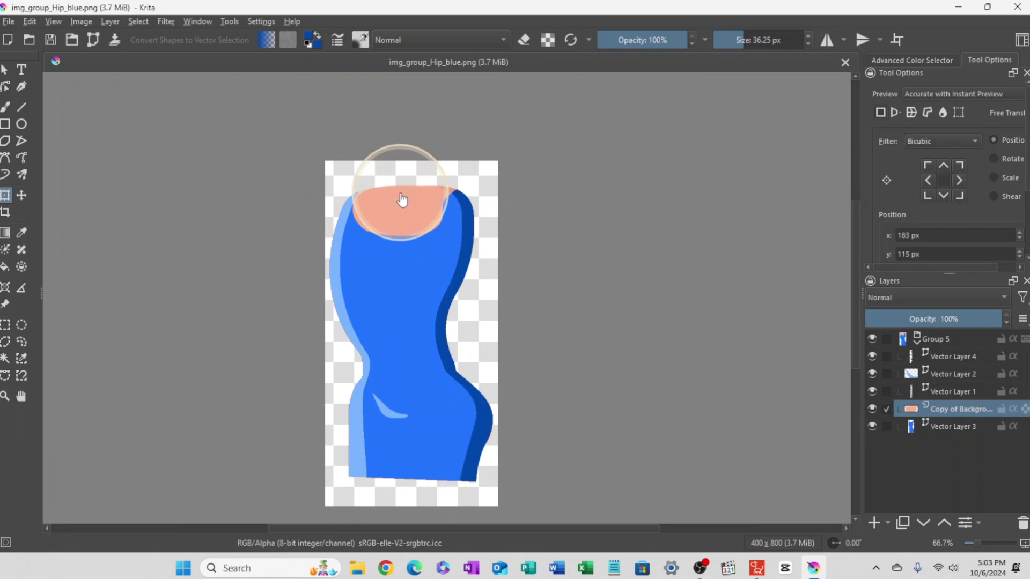
{"action": "scroll", "coordinate": [401, 200], "scroll_direction": "up", "scroll_amount": 4}
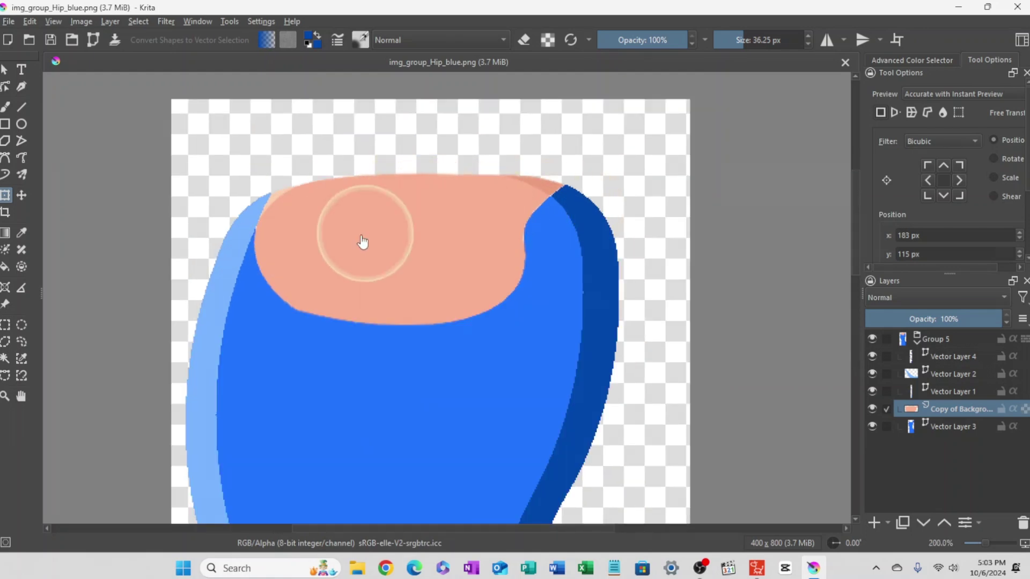
{"action": "scroll", "coordinate": [556, 232], "scroll_direction": "down", "scroll_amount": 4}
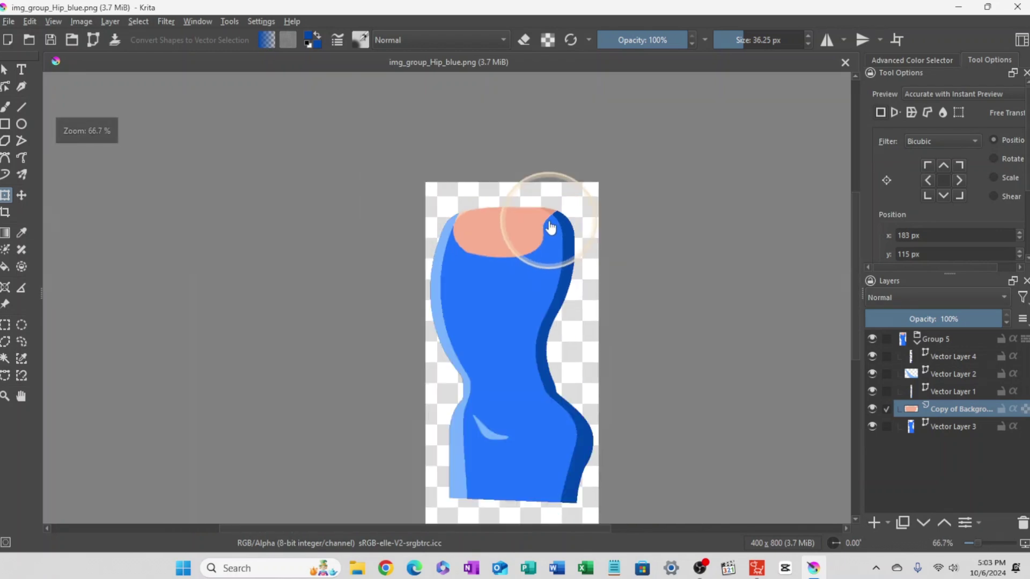
{"action": "scroll", "coordinate": [697, 275], "scroll_direction": "down", "scroll_amount": 1}
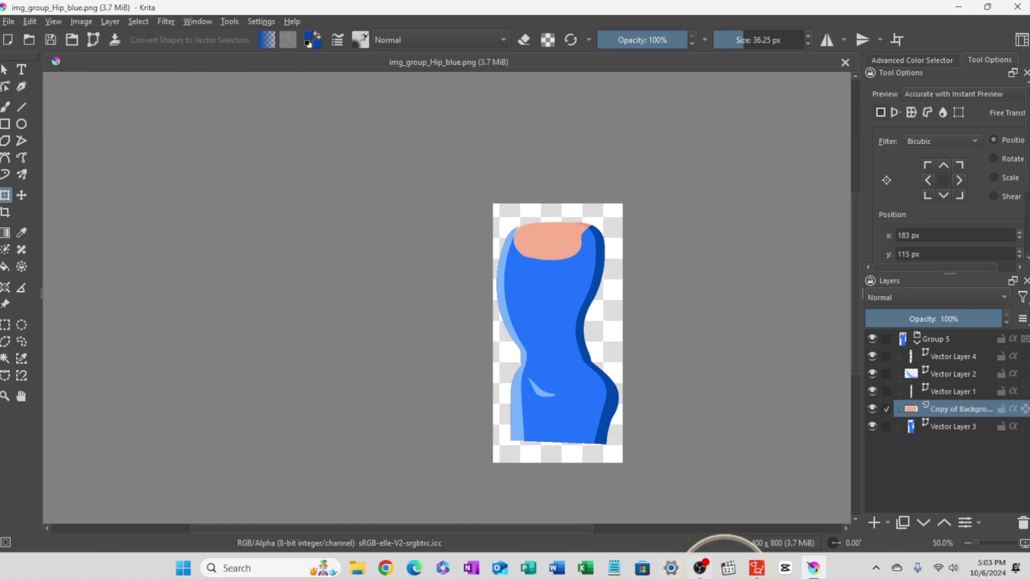
{"action": "left_click", "coordinate": [700, 568]}
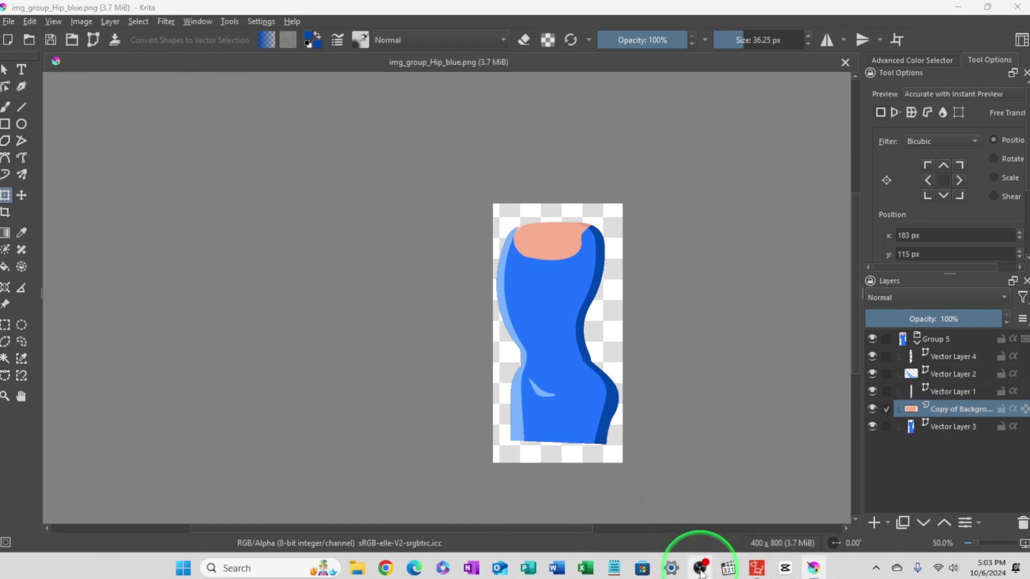
{"action": "left_click", "coordinate": [951, 418]}
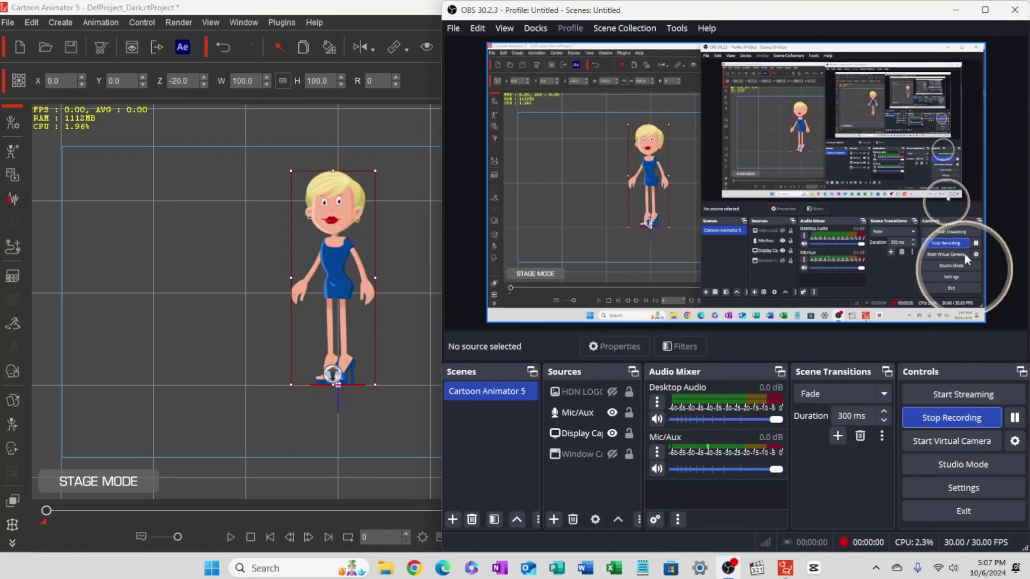
{"action": "left_click", "coordinate": [955, 9]}
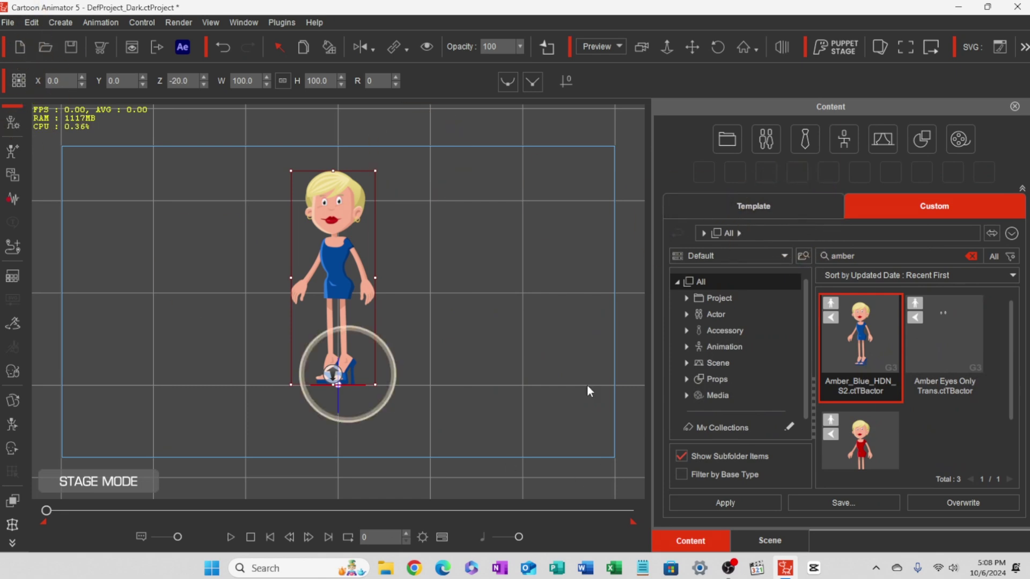
Browse the Template content in Cartoon Animator 5 by item and by pack, clearing the amber search filter
{"action": "left_click", "coordinate": [744, 208]}
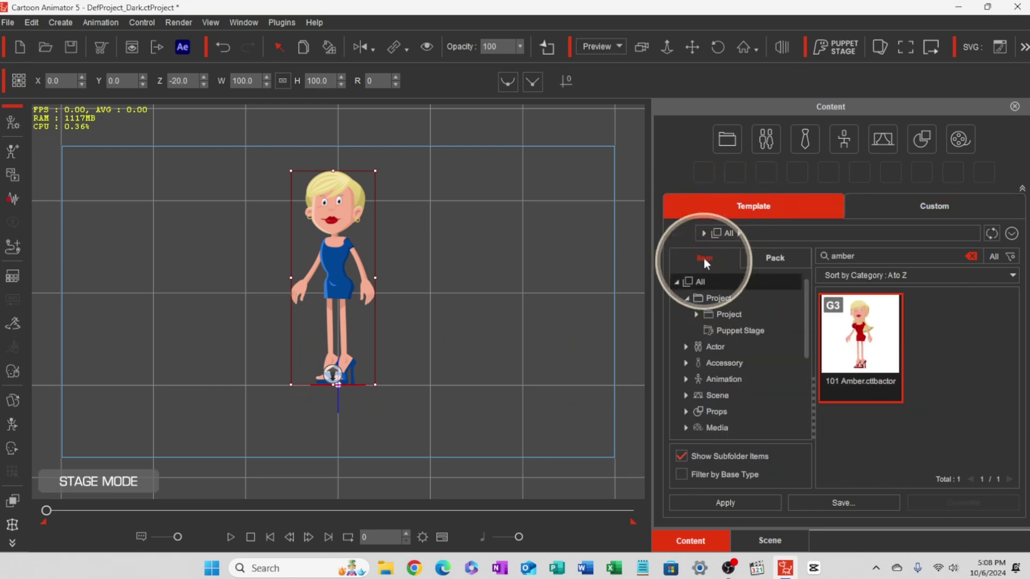
{"action": "left_click", "coordinate": [776, 260]}
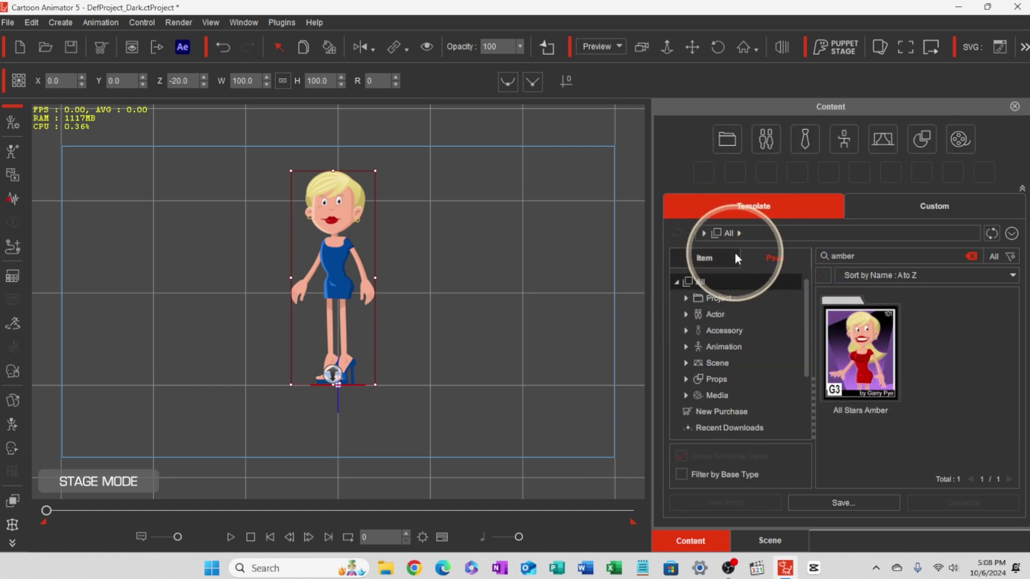
{"action": "left_click", "coordinate": [970, 256]}
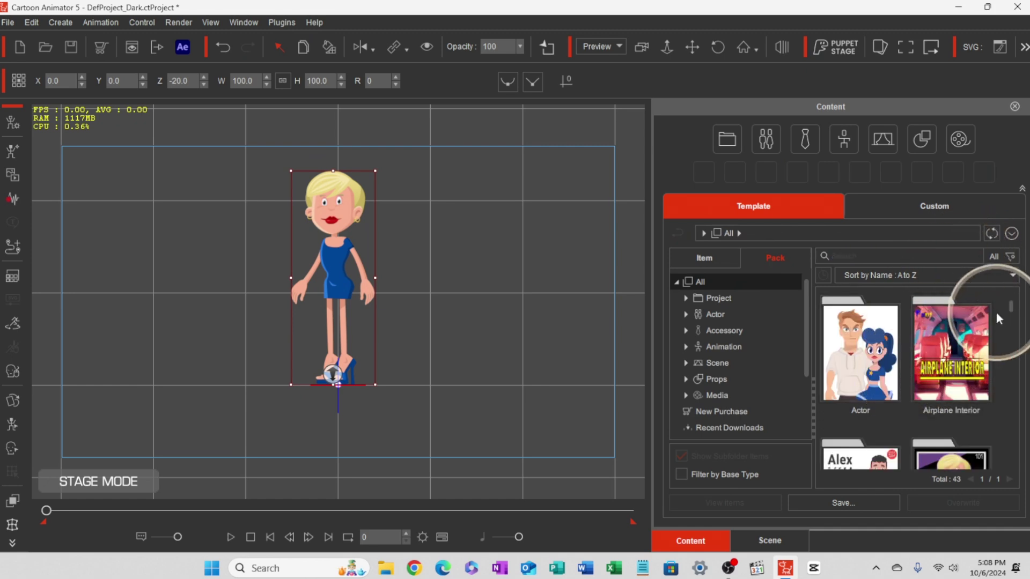
{"action": "left_click_drag", "start_coordinate": [1011, 310], "coordinate": [1019, 284]}
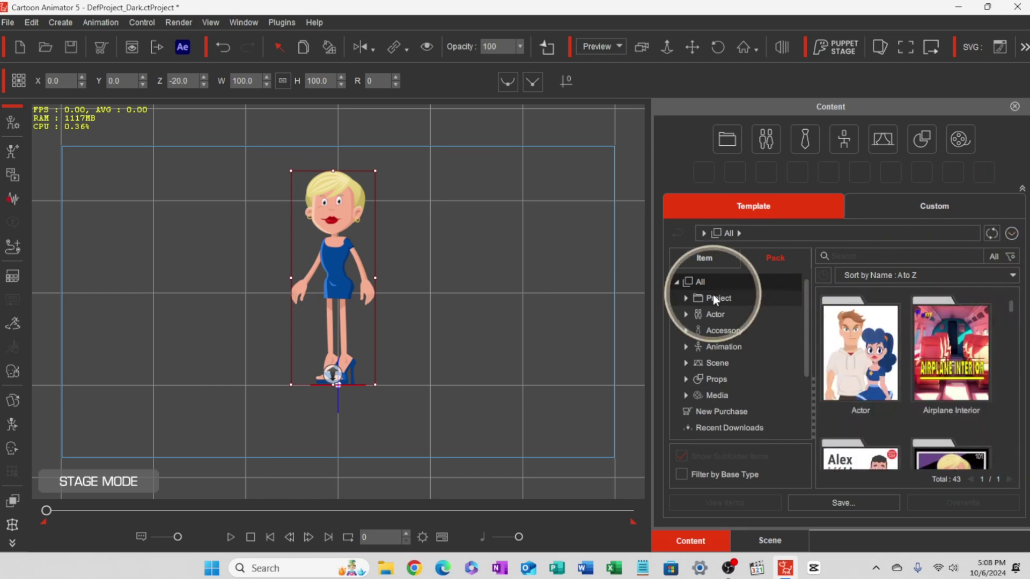
{"action": "left_click", "coordinate": [701, 259]}
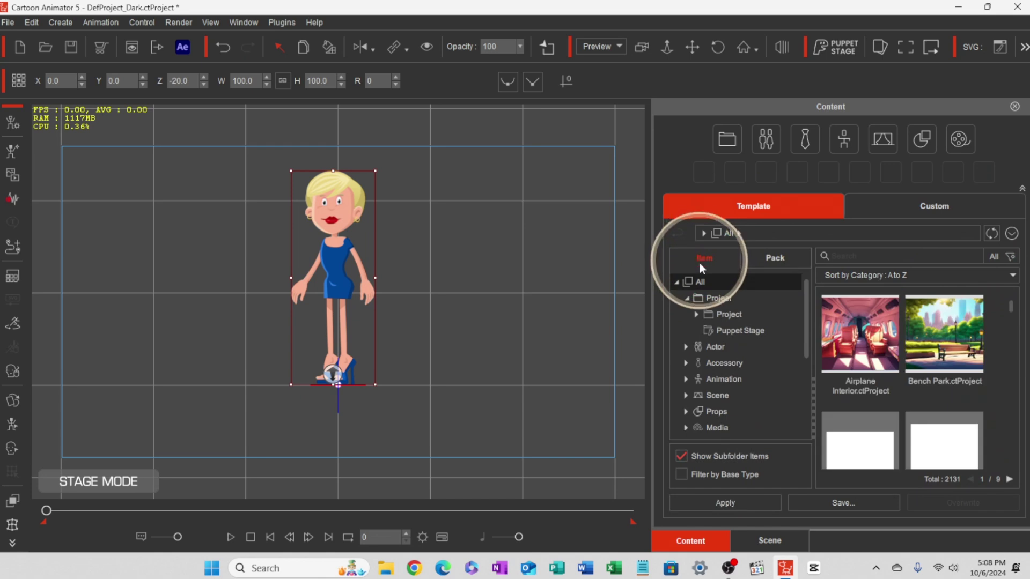
{"action": "left_click_drag", "start_coordinate": [1009, 279], "coordinate": [1008, 305]}
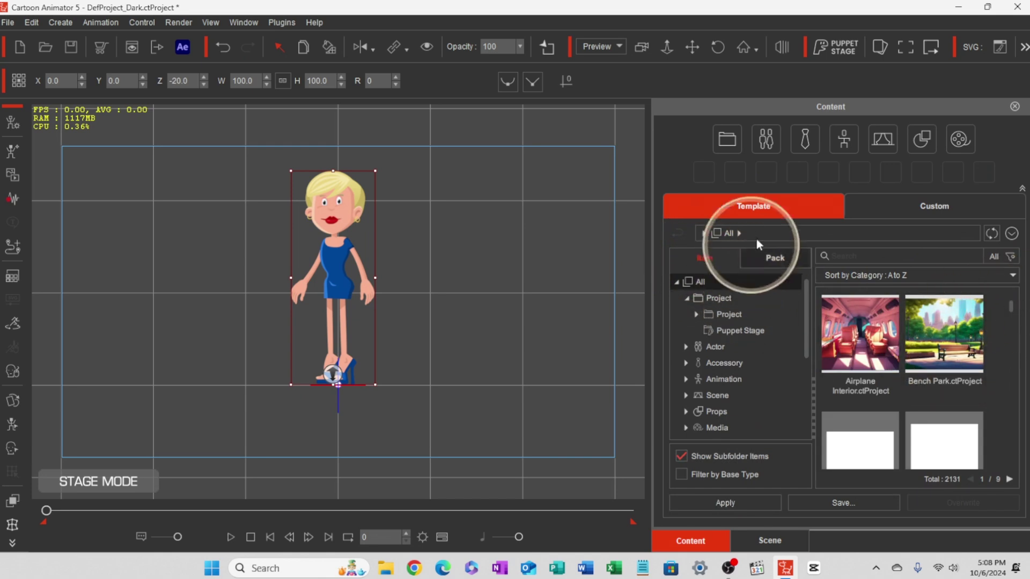
Filter the content library to actors and look through the custom actors around Amber_Blue_HDN_S2
{"action": "left_click", "coordinate": [765, 138]}
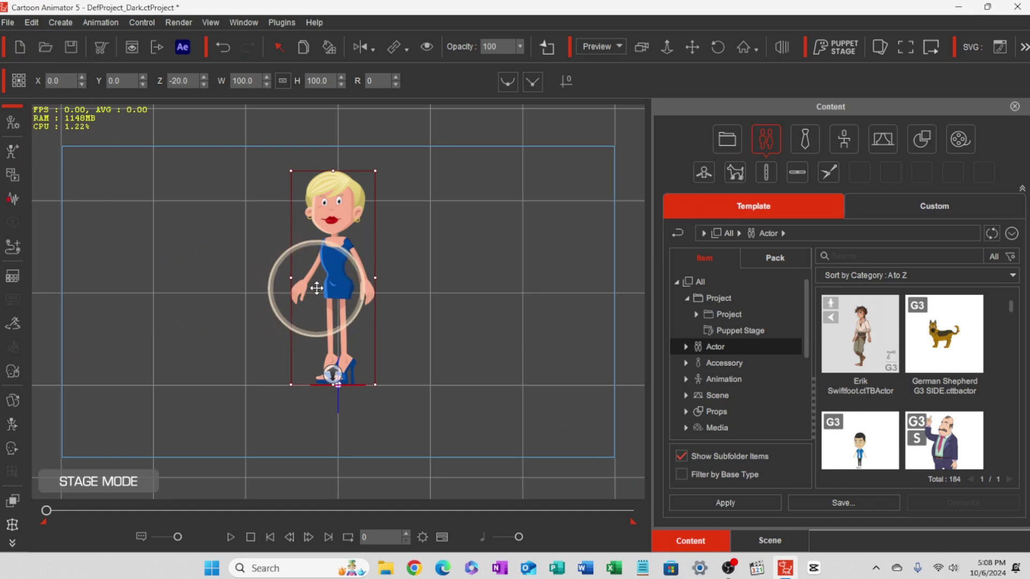
{"action": "left_click", "coordinate": [913, 205]}
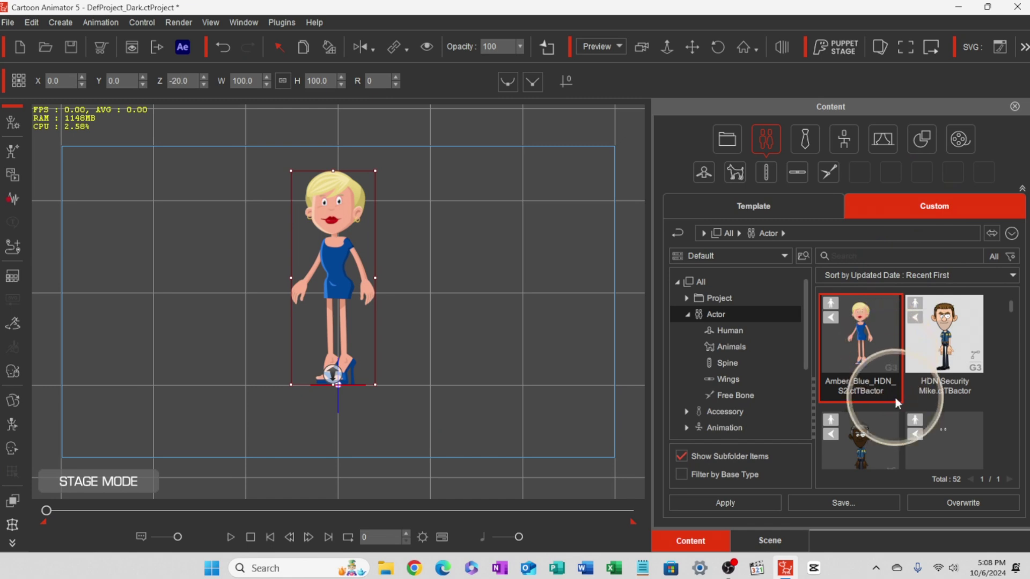
{"action": "scroll", "coordinate": [893, 375], "scroll_direction": "down", "scroll_amount": 2}
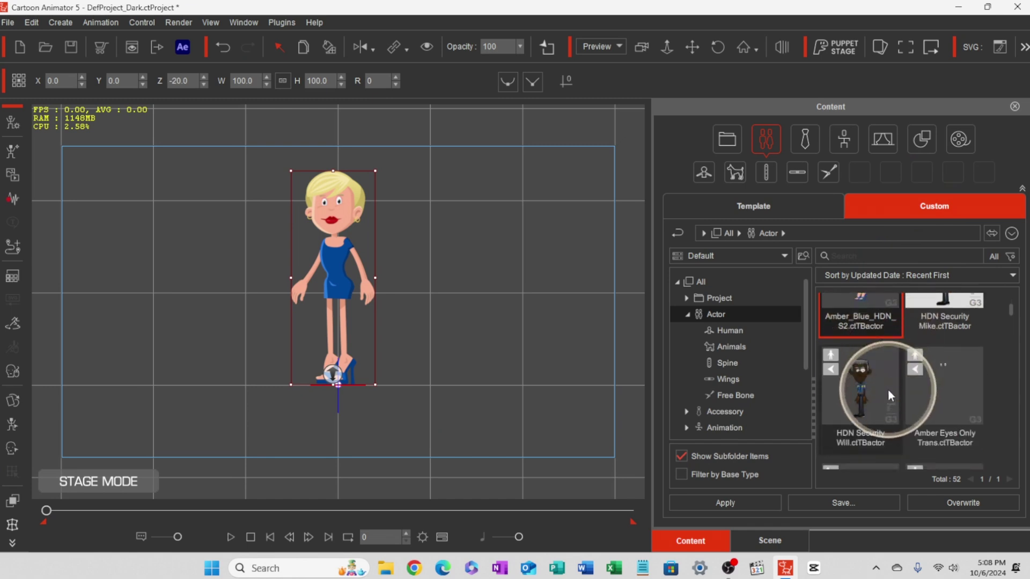
Look through the custom actor library and select Amber_Blue_HDN_S2
{"action": "scroll", "coordinate": [887, 388], "scroll_direction": "down", "scroll_amount": 2}
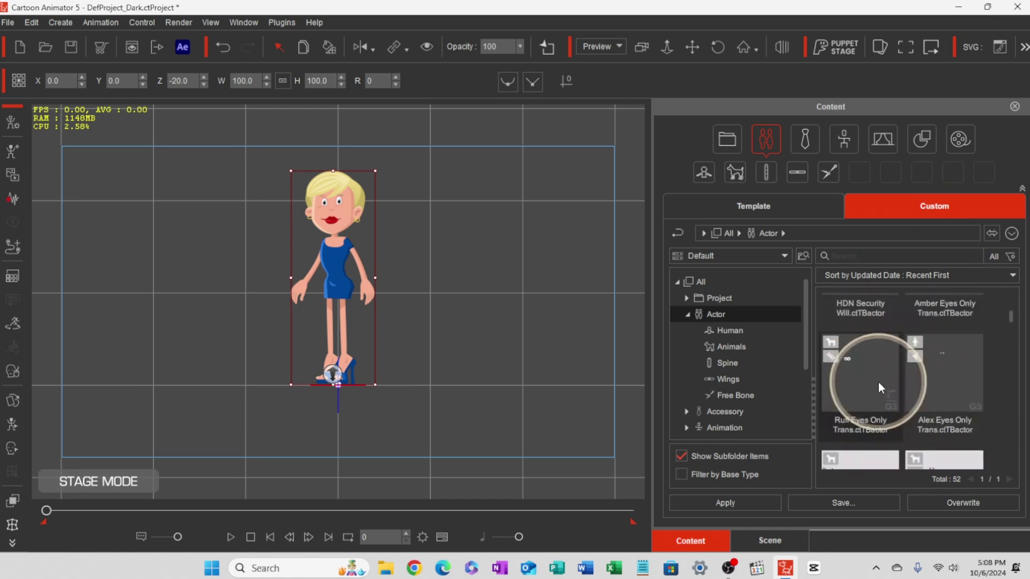
{"action": "scroll", "coordinate": [879, 384], "scroll_direction": "down", "scroll_amount": 5}
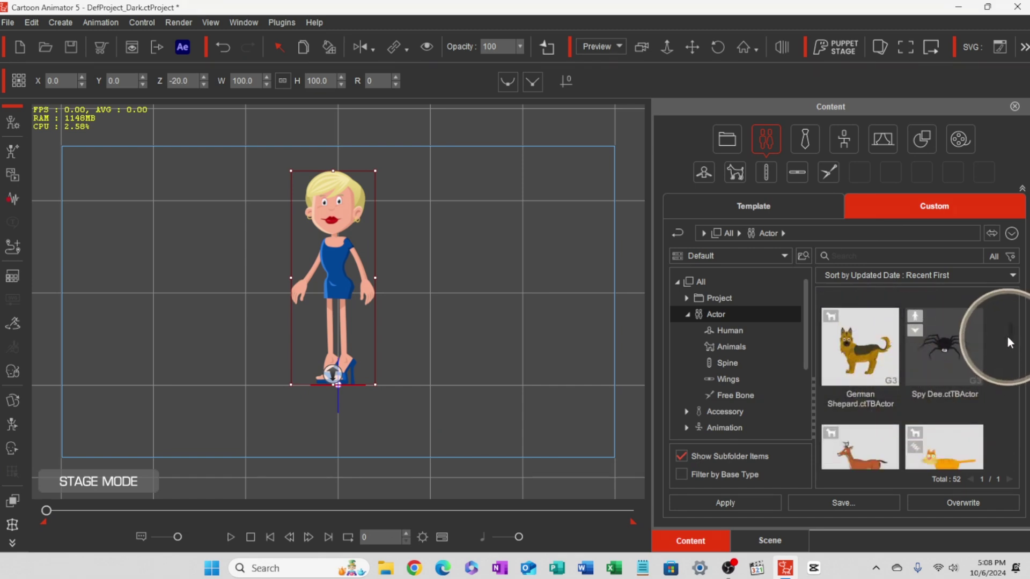
{"action": "left_click_drag", "start_coordinate": [1008, 336], "coordinate": [1011, 295]}
{"action": "left_click", "coordinate": [853, 341]}
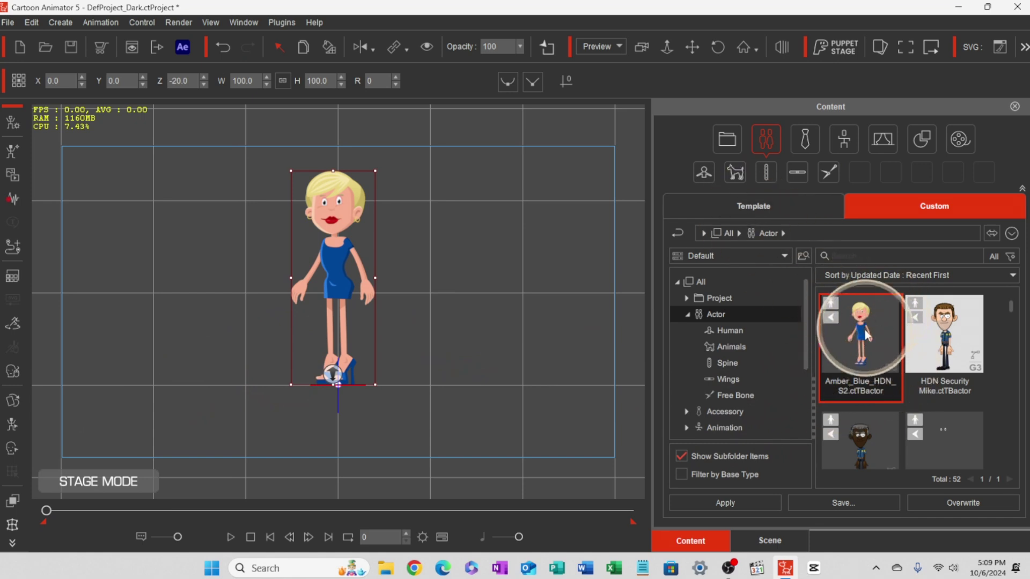
Search the custom actors for amber and replace the blue-dress actor on the stage with Amber_HDN_S
{"action": "left_click", "coordinate": [838, 256]}
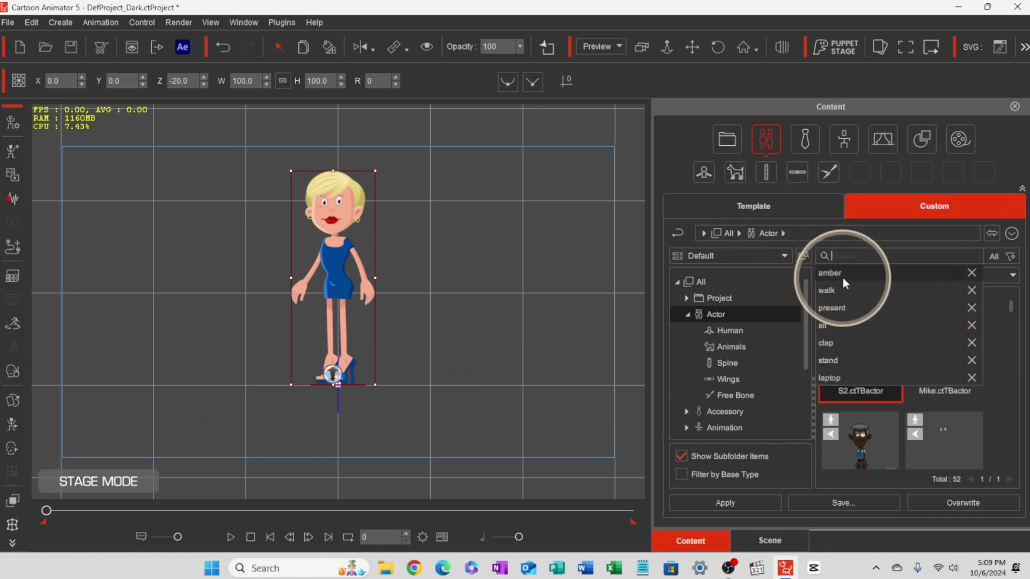
{"action": "left_click", "coordinate": [837, 273]}
{"action": "scroll", "coordinate": [868, 397], "scroll_direction": "down", "scroll_amount": 2}
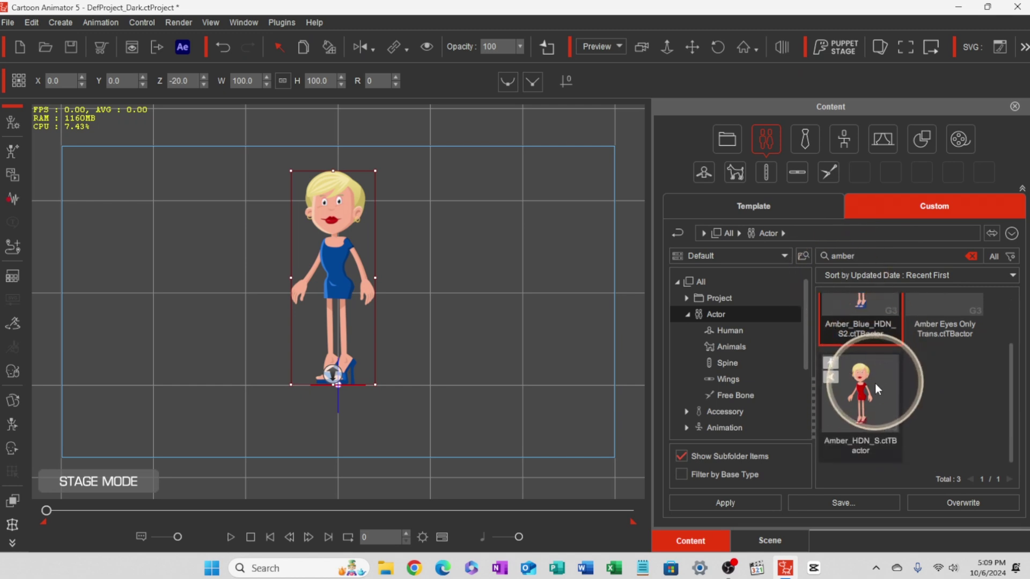
{"action": "scroll", "coordinate": [875, 382], "scroll_direction": "up", "scroll_amount": 2}
{"action": "scroll", "coordinate": [852, 370], "scroll_direction": "down", "scroll_amount": 1}
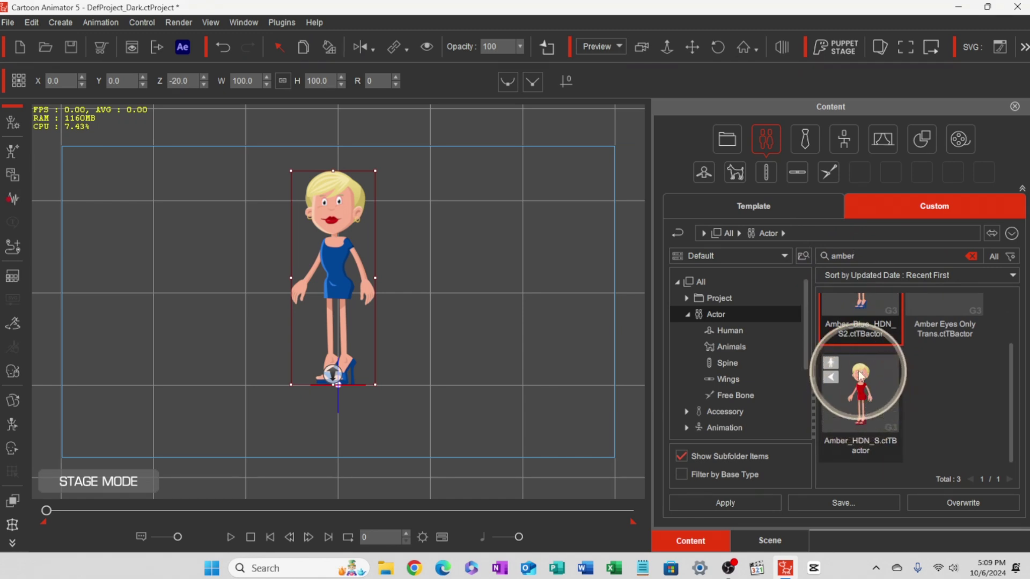
{"action": "scroll", "coordinate": [858, 386], "scroll_direction": "up", "scroll_amount": 1}
{"action": "scroll", "coordinate": [863, 424], "scroll_direction": "down", "scroll_amount": 1}
{"action": "left_click", "coordinate": [860, 403]}
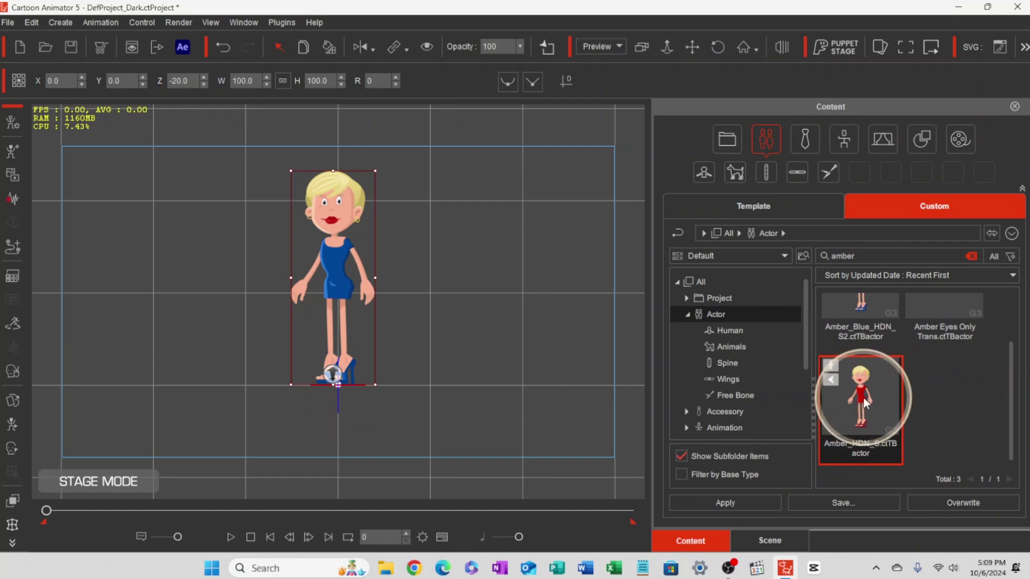
{"action": "double_click", "coordinate": [853, 408]}
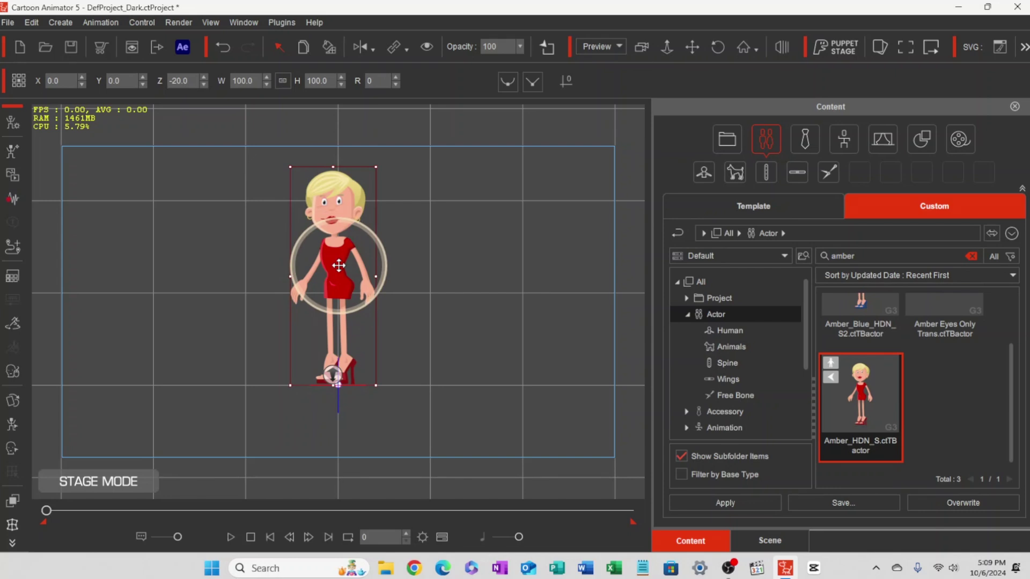
Open the red-dress Amber actor in Composer mode and select the Root > Hip layer
{"action": "left_click", "coordinate": [13, 401]}
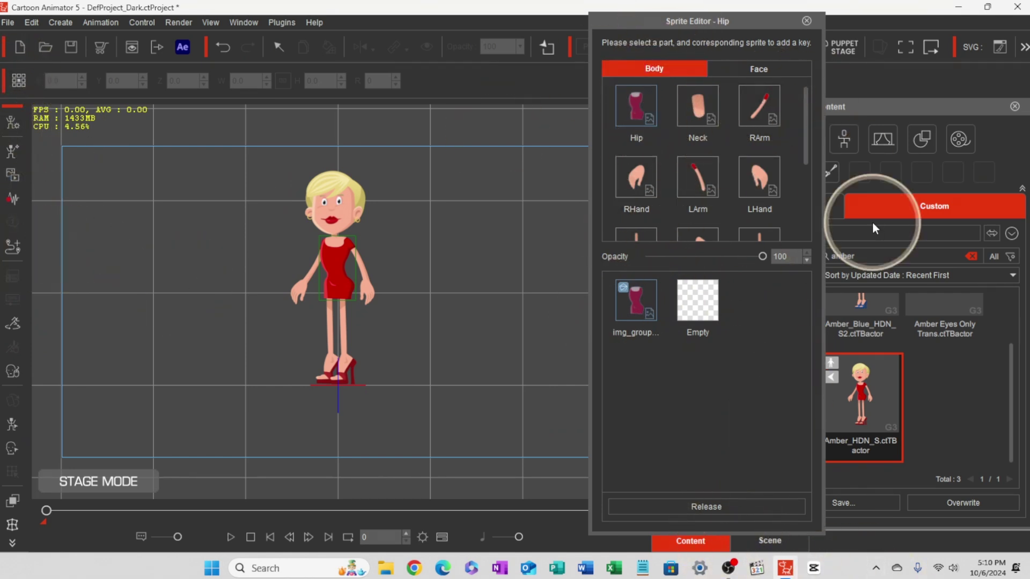
{"action": "left_click", "coordinate": [806, 21]}
{"action": "left_click", "coordinate": [2, 203]}
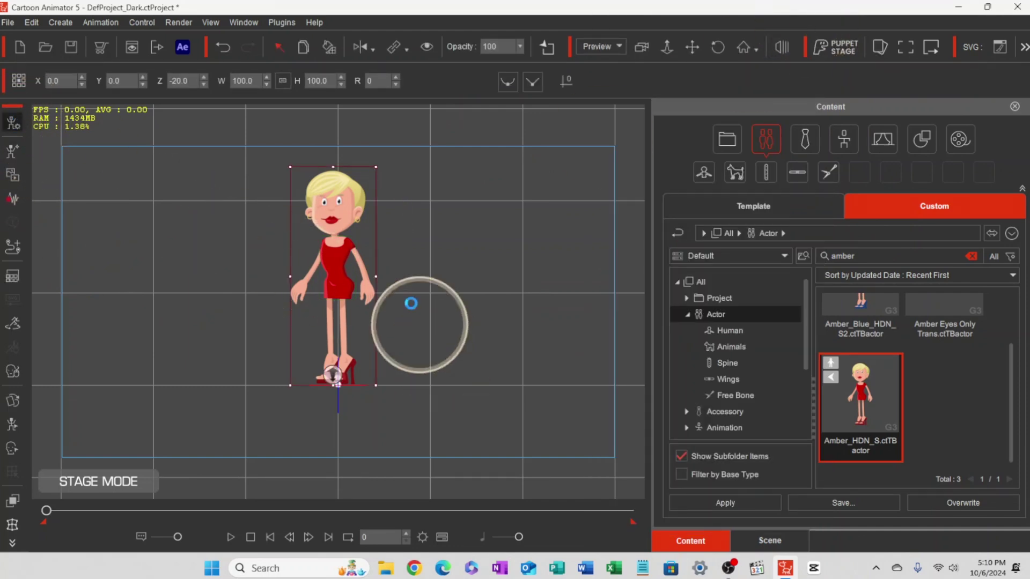
{"action": "double_click", "coordinate": [406, 285]}
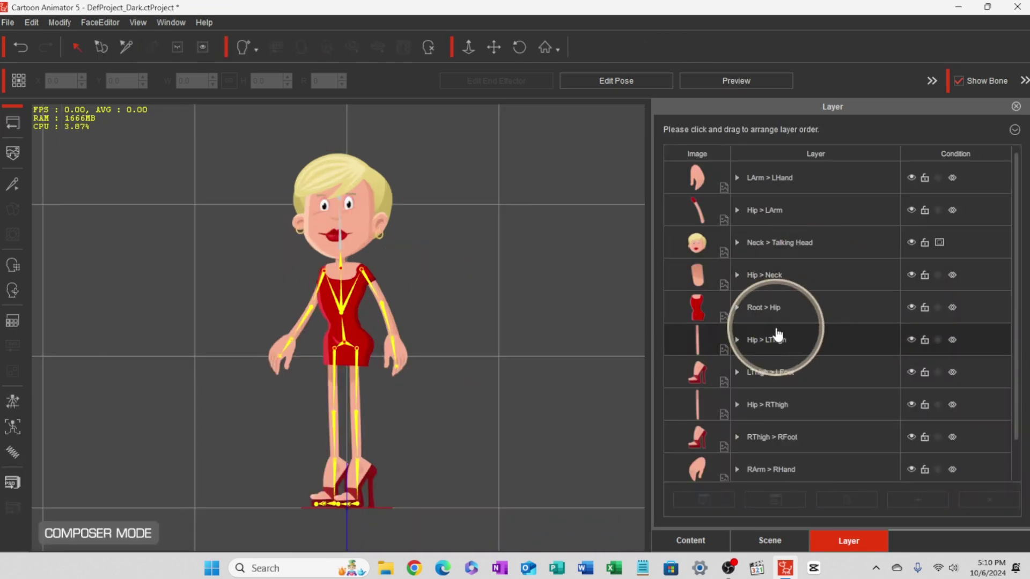
{"action": "left_click", "coordinate": [704, 312]}
{"action": "left_click_drag", "start_coordinate": [704, 310], "coordinate": [766, 315]}
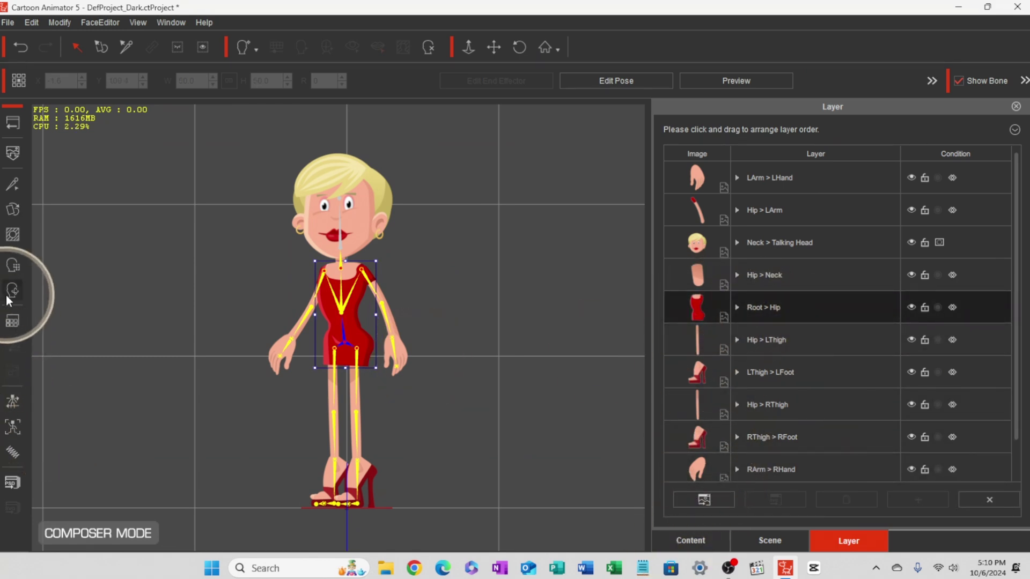
Open the Sprite Editor for the hip and import img_group_Hip_Blue from the Images folder as an additional sprite
{"action": "left_click", "coordinate": [11, 210]}
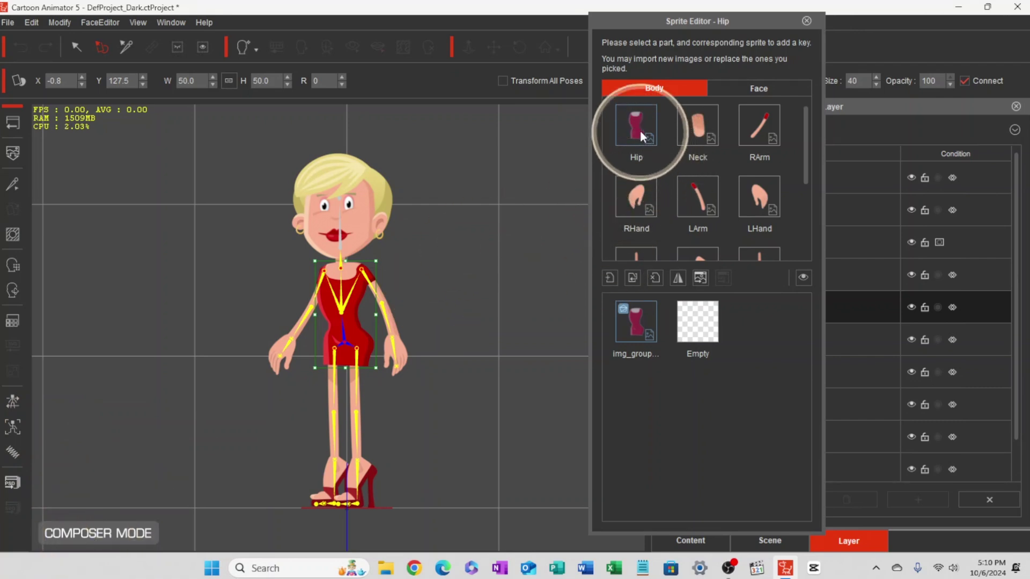
{"action": "left_click", "coordinate": [636, 324]}
{"action": "left_click", "coordinate": [636, 324]}
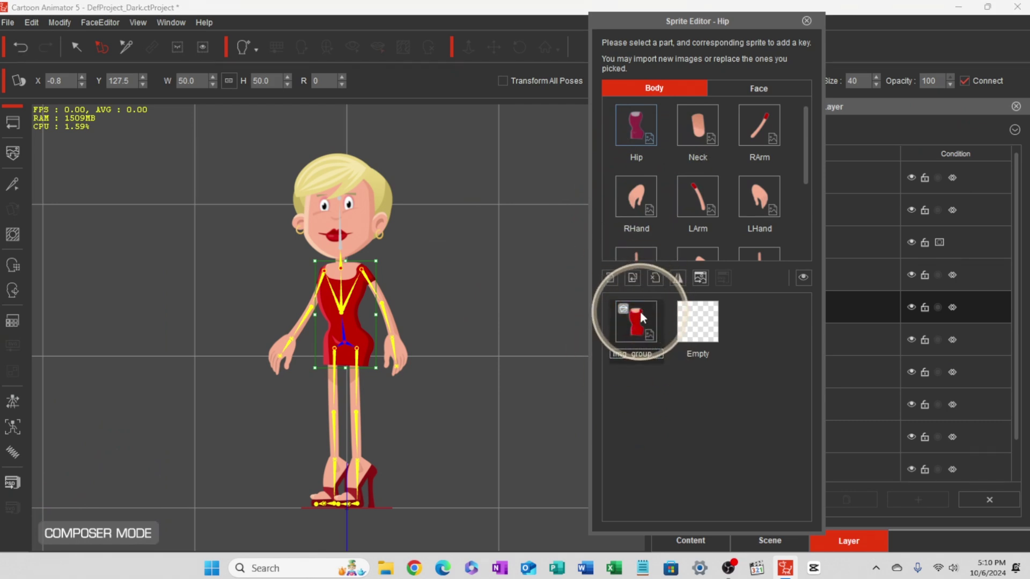
{"action": "left_click", "coordinate": [608, 278]}
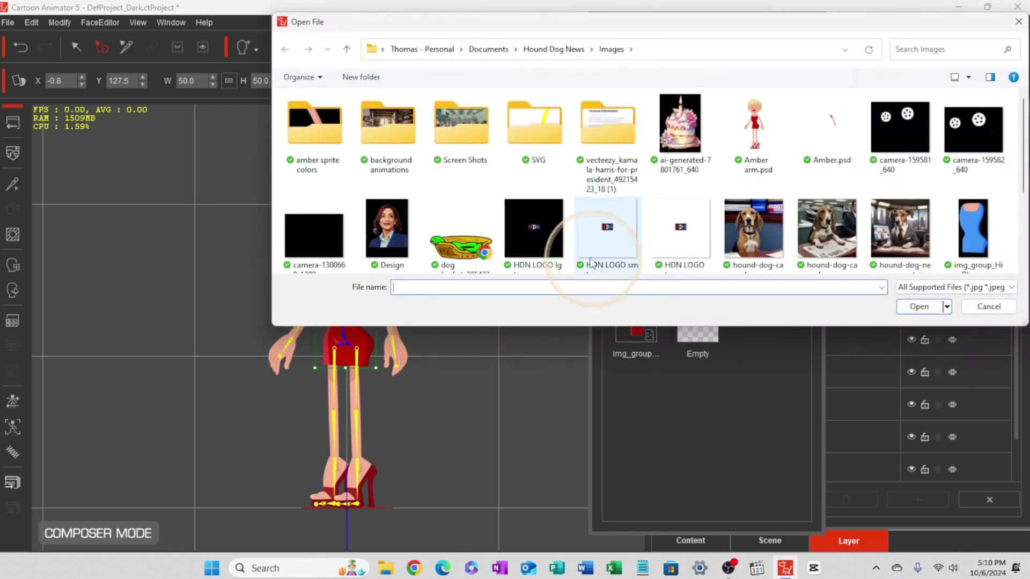
{"action": "left_click", "coordinate": [974, 235]}
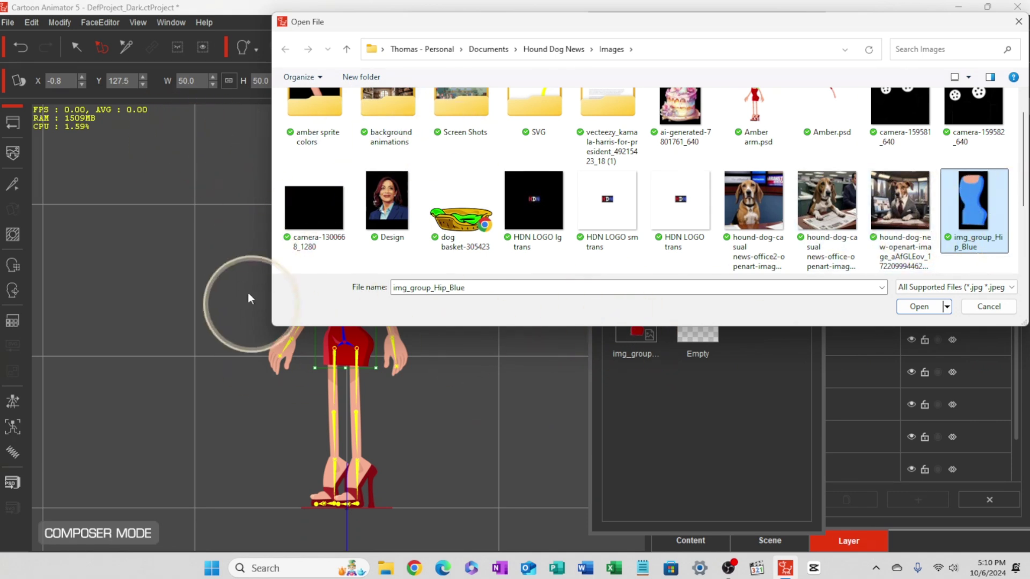
{"action": "double_click", "coordinate": [313, 111]}
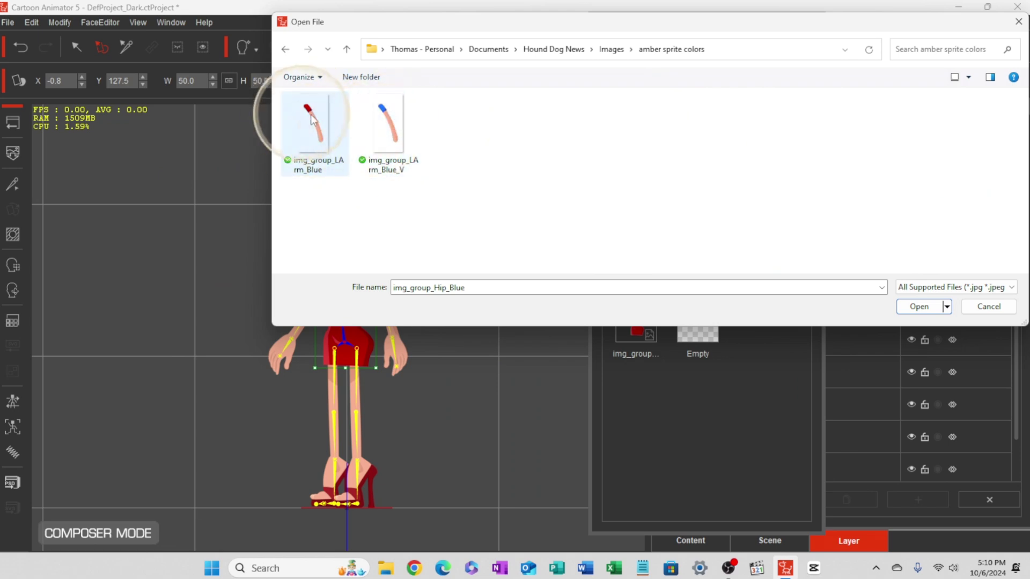
{"action": "left_click", "coordinate": [347, 51]}
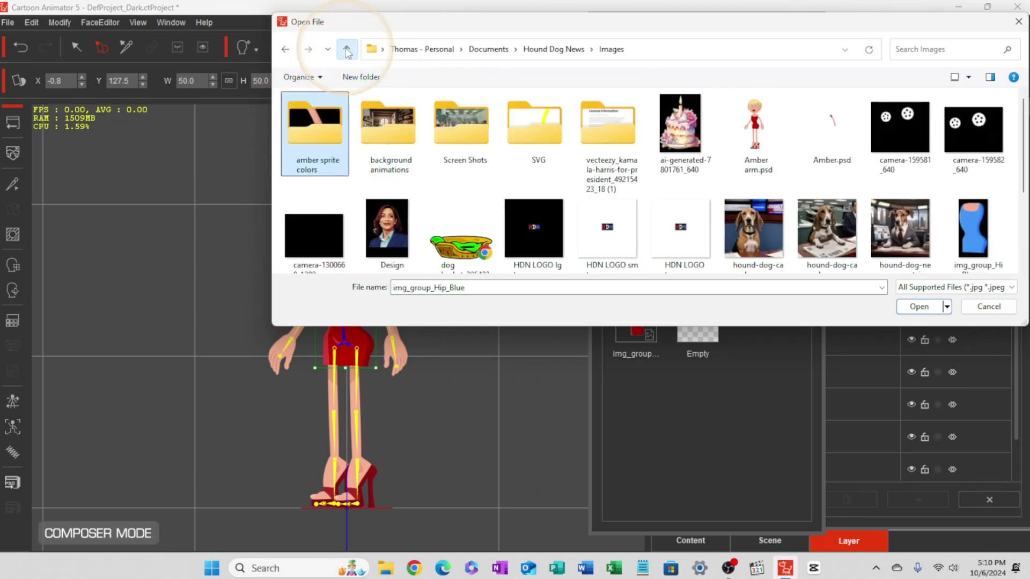
{"action": "left_click", "coordinate": [976, 240]}
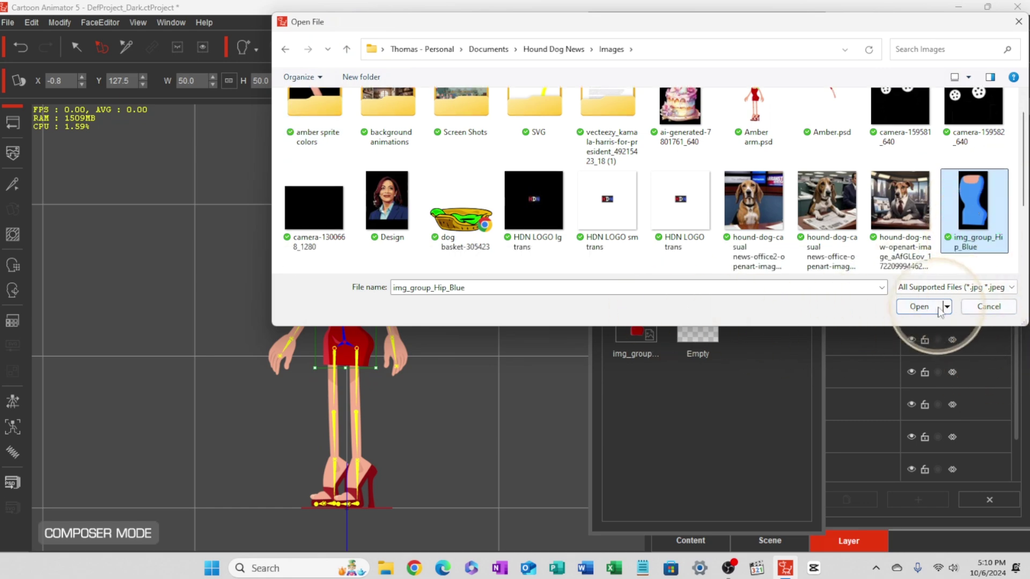
{"action": "left_click", "coordinate": [919, 307]}
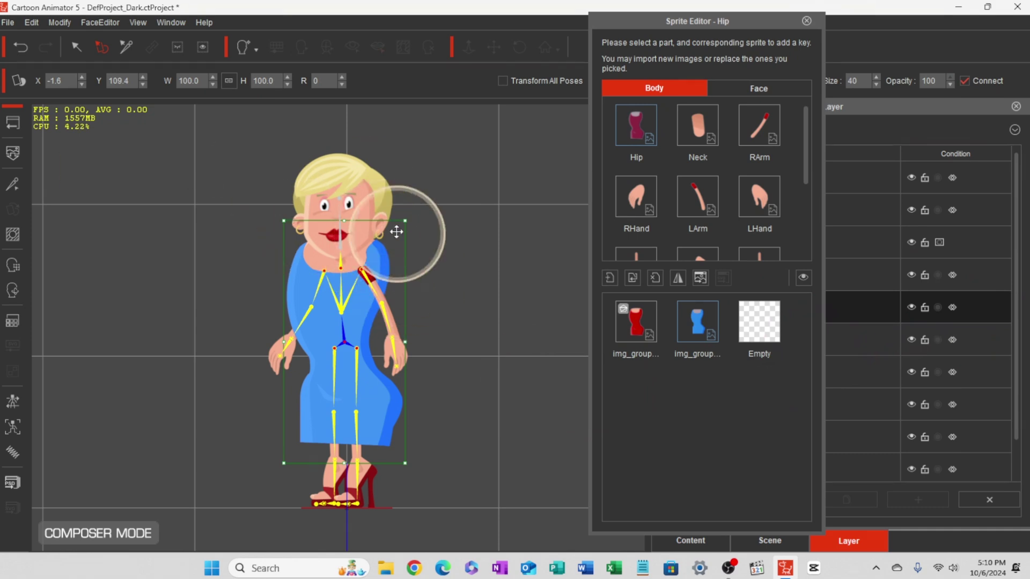
Scale the blue hip sprite to about 47.9, place it at about X -1.1, Y 128.6 over the torso, and compare it with the red sprite
{"action": "left_click_drag", "start_coordinate": [405, 222], "coordinate": [375, 288]}
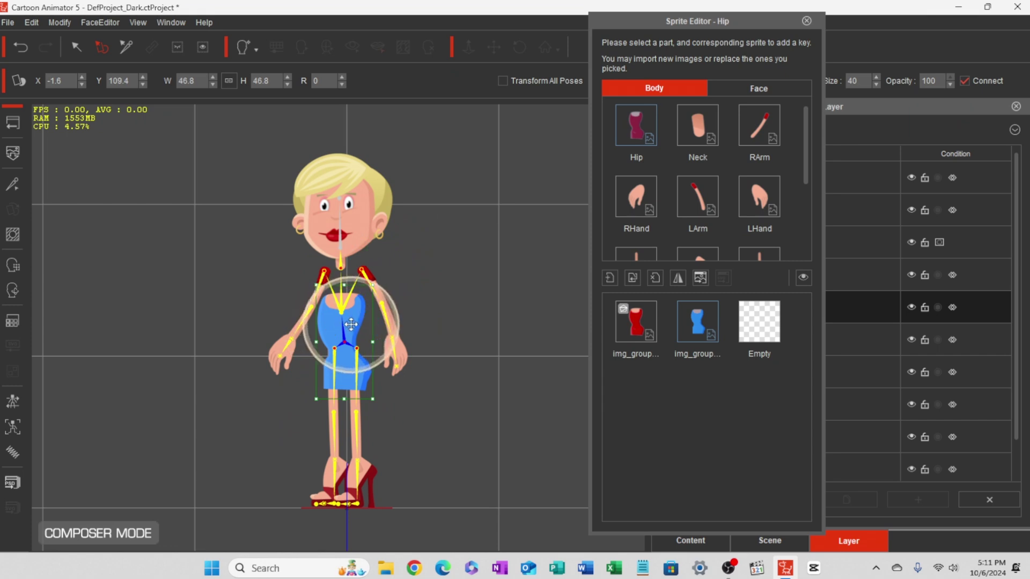
{"action": "left_click_drag", "start_coordinate": [350, 322], "coordinate": [354, 297]}
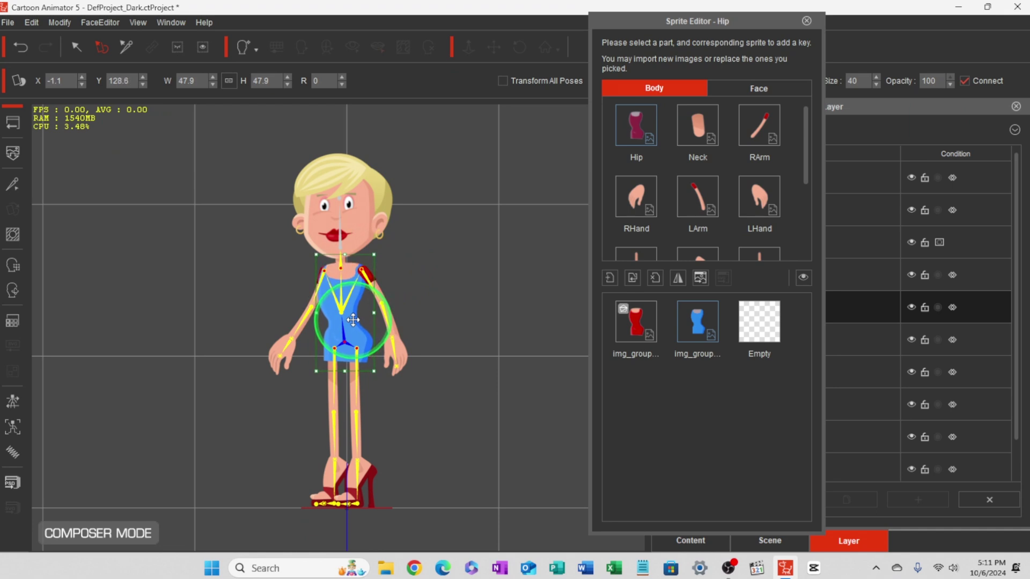
{"action": "left_click", "coordinate": [632, 323]}
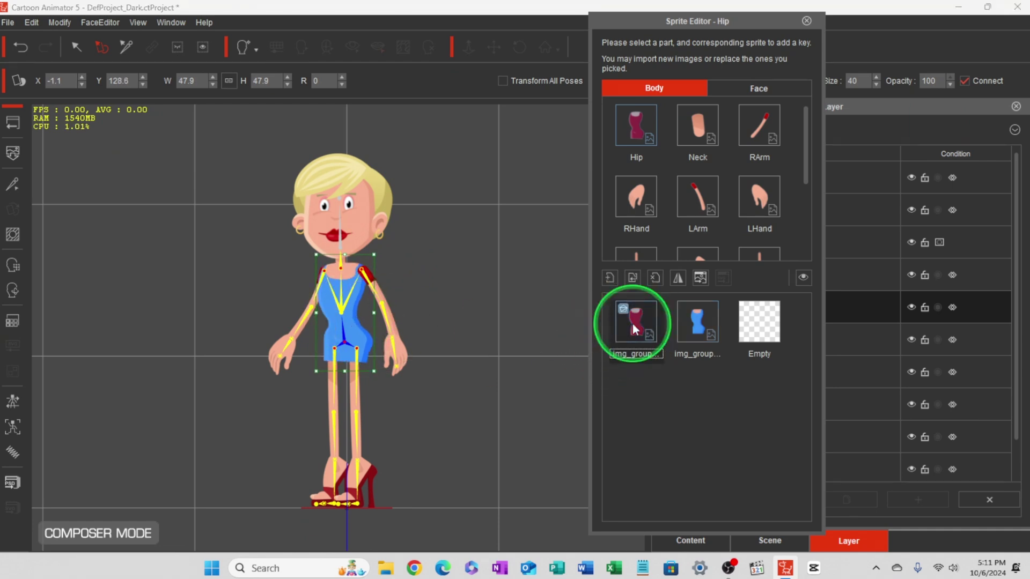
{"action": "left_click", "coordinate": [691, 319]}
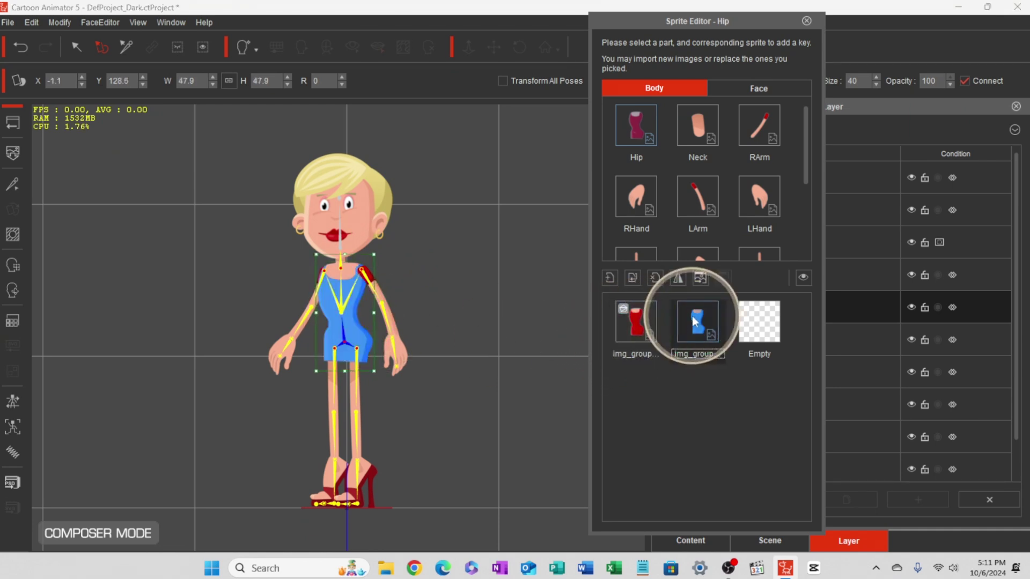